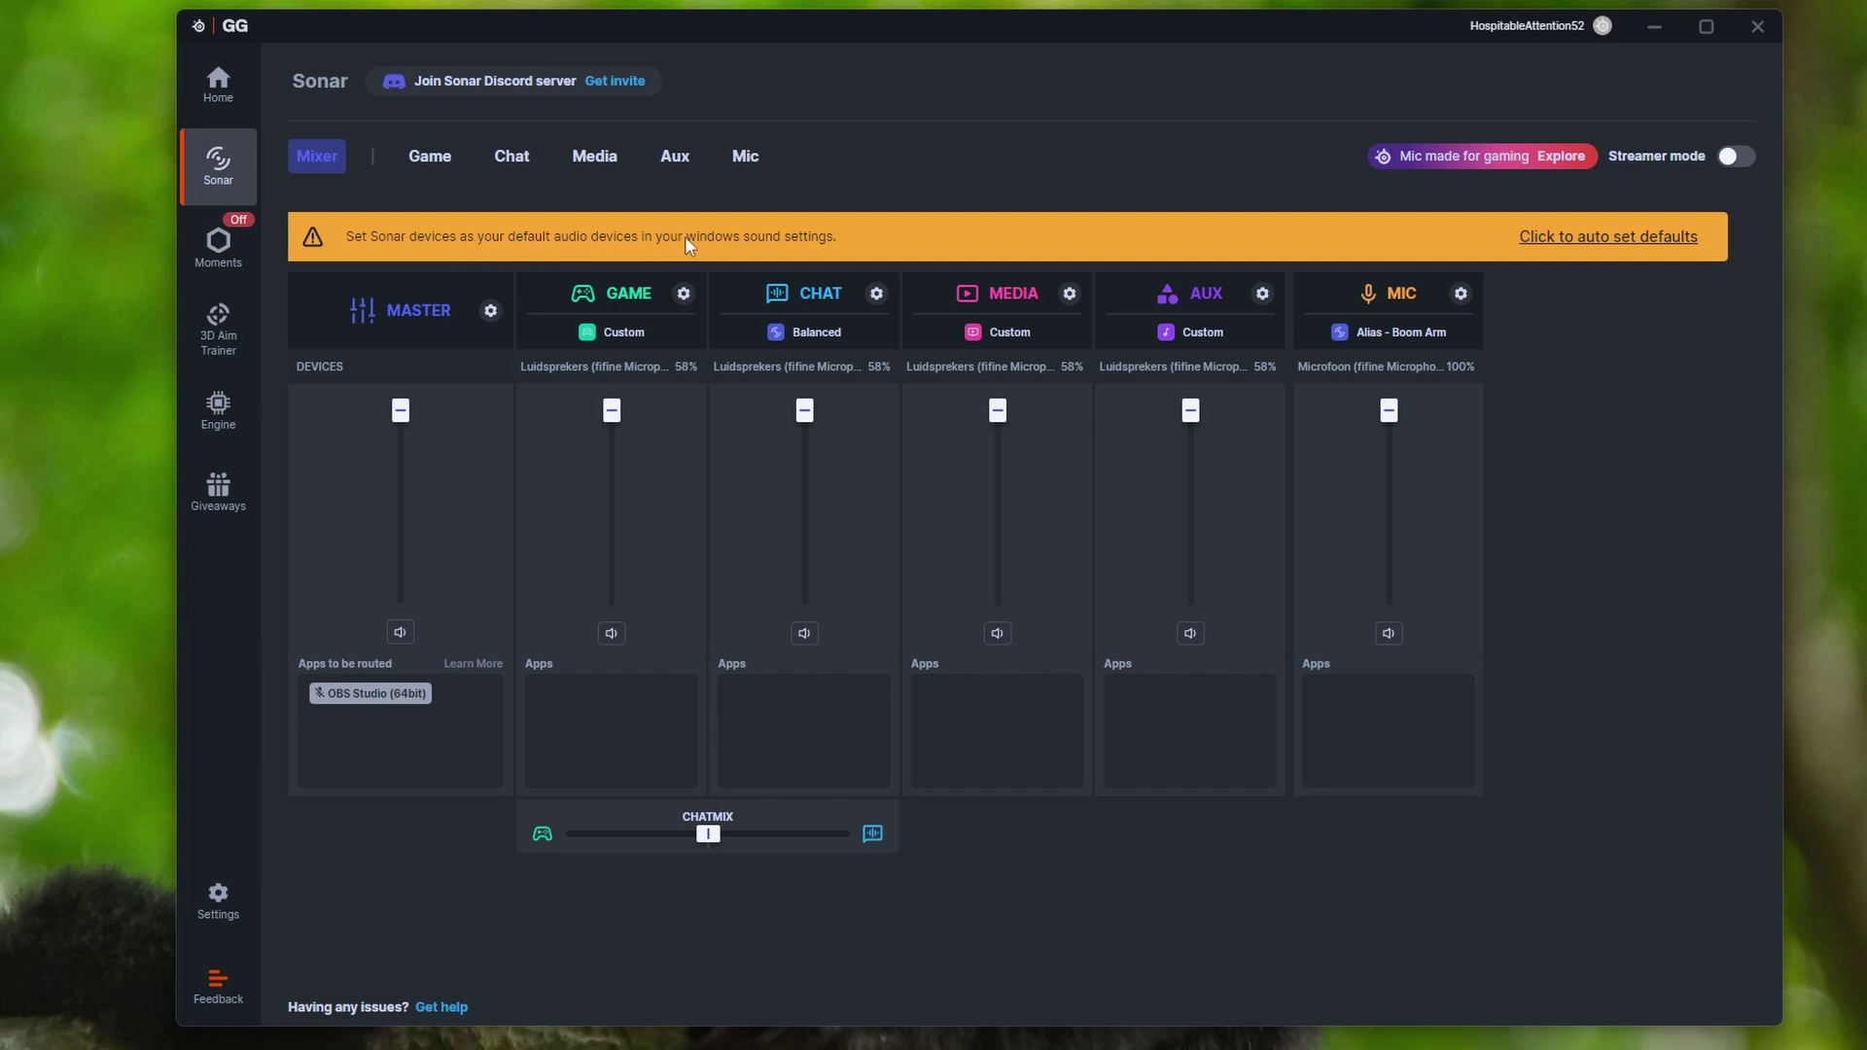
# - Auto-set the Sonar devices as Windows audio defaults and switch on streamer mode
pyautogui.click(1624, 243)
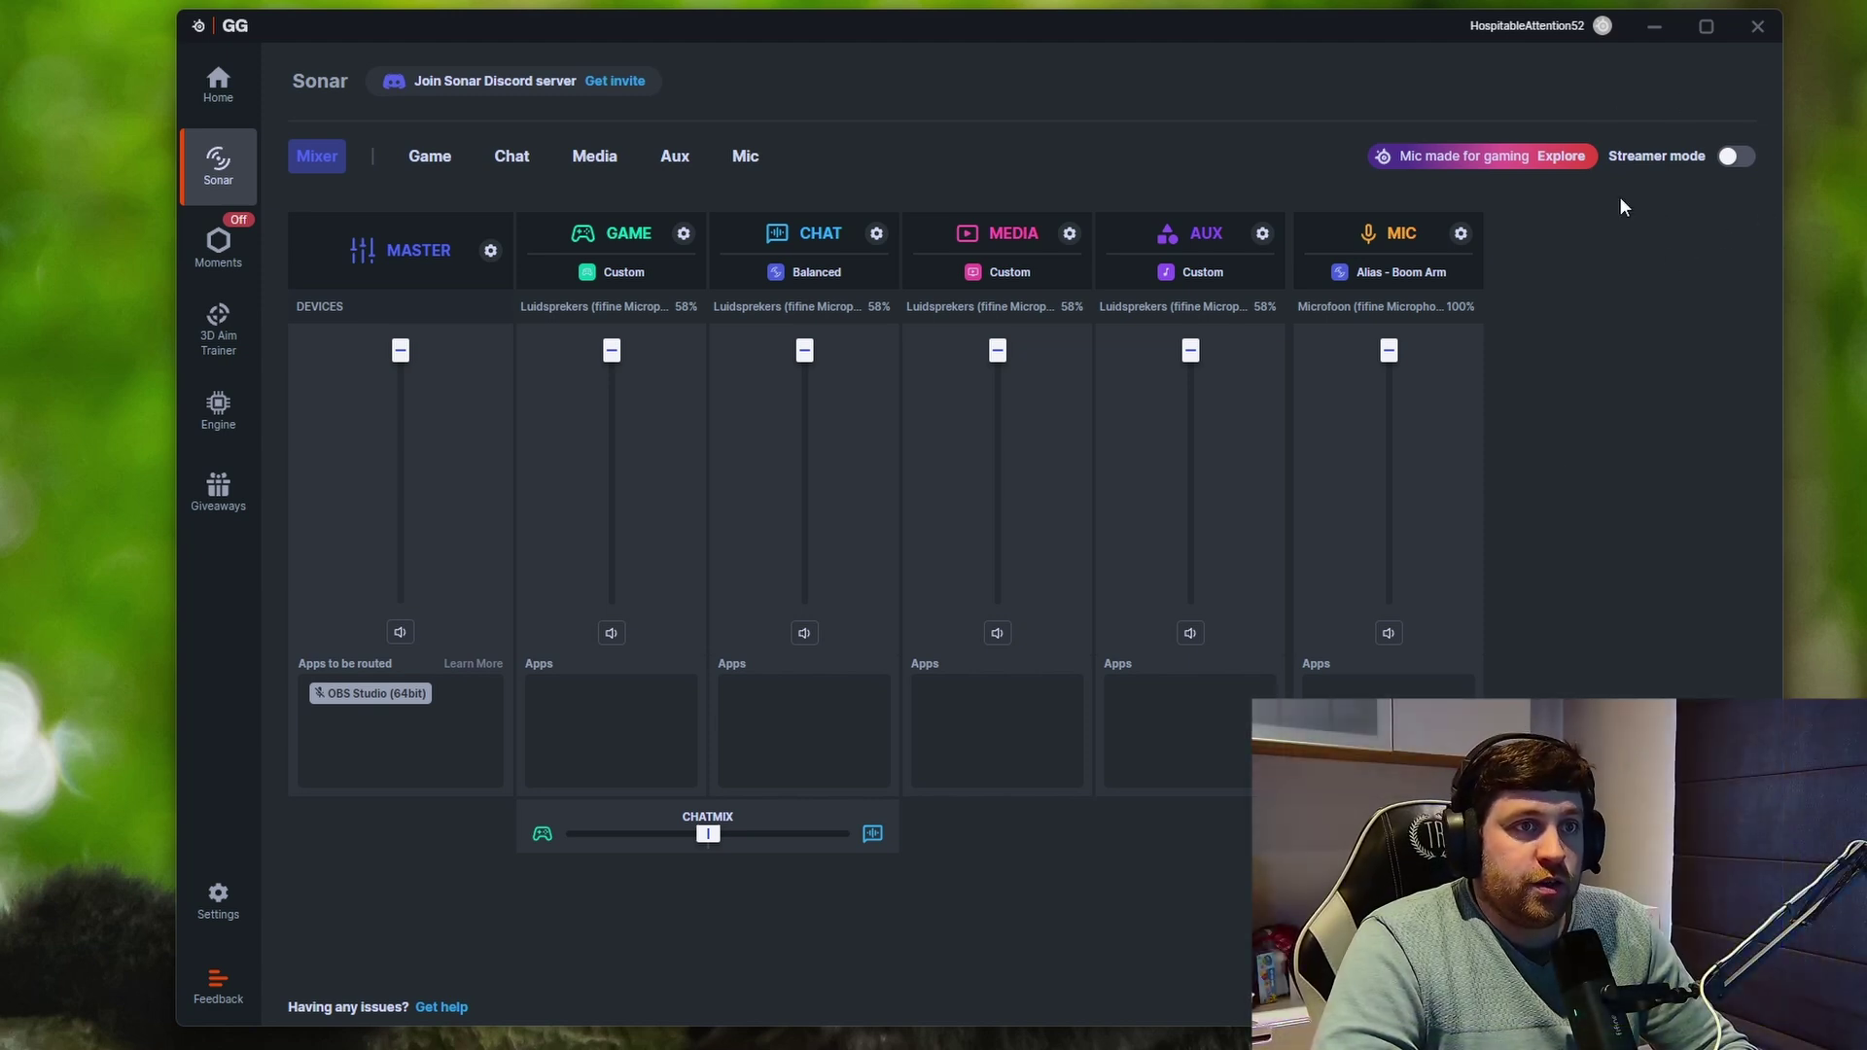
pyautogui.click(1736, 158)
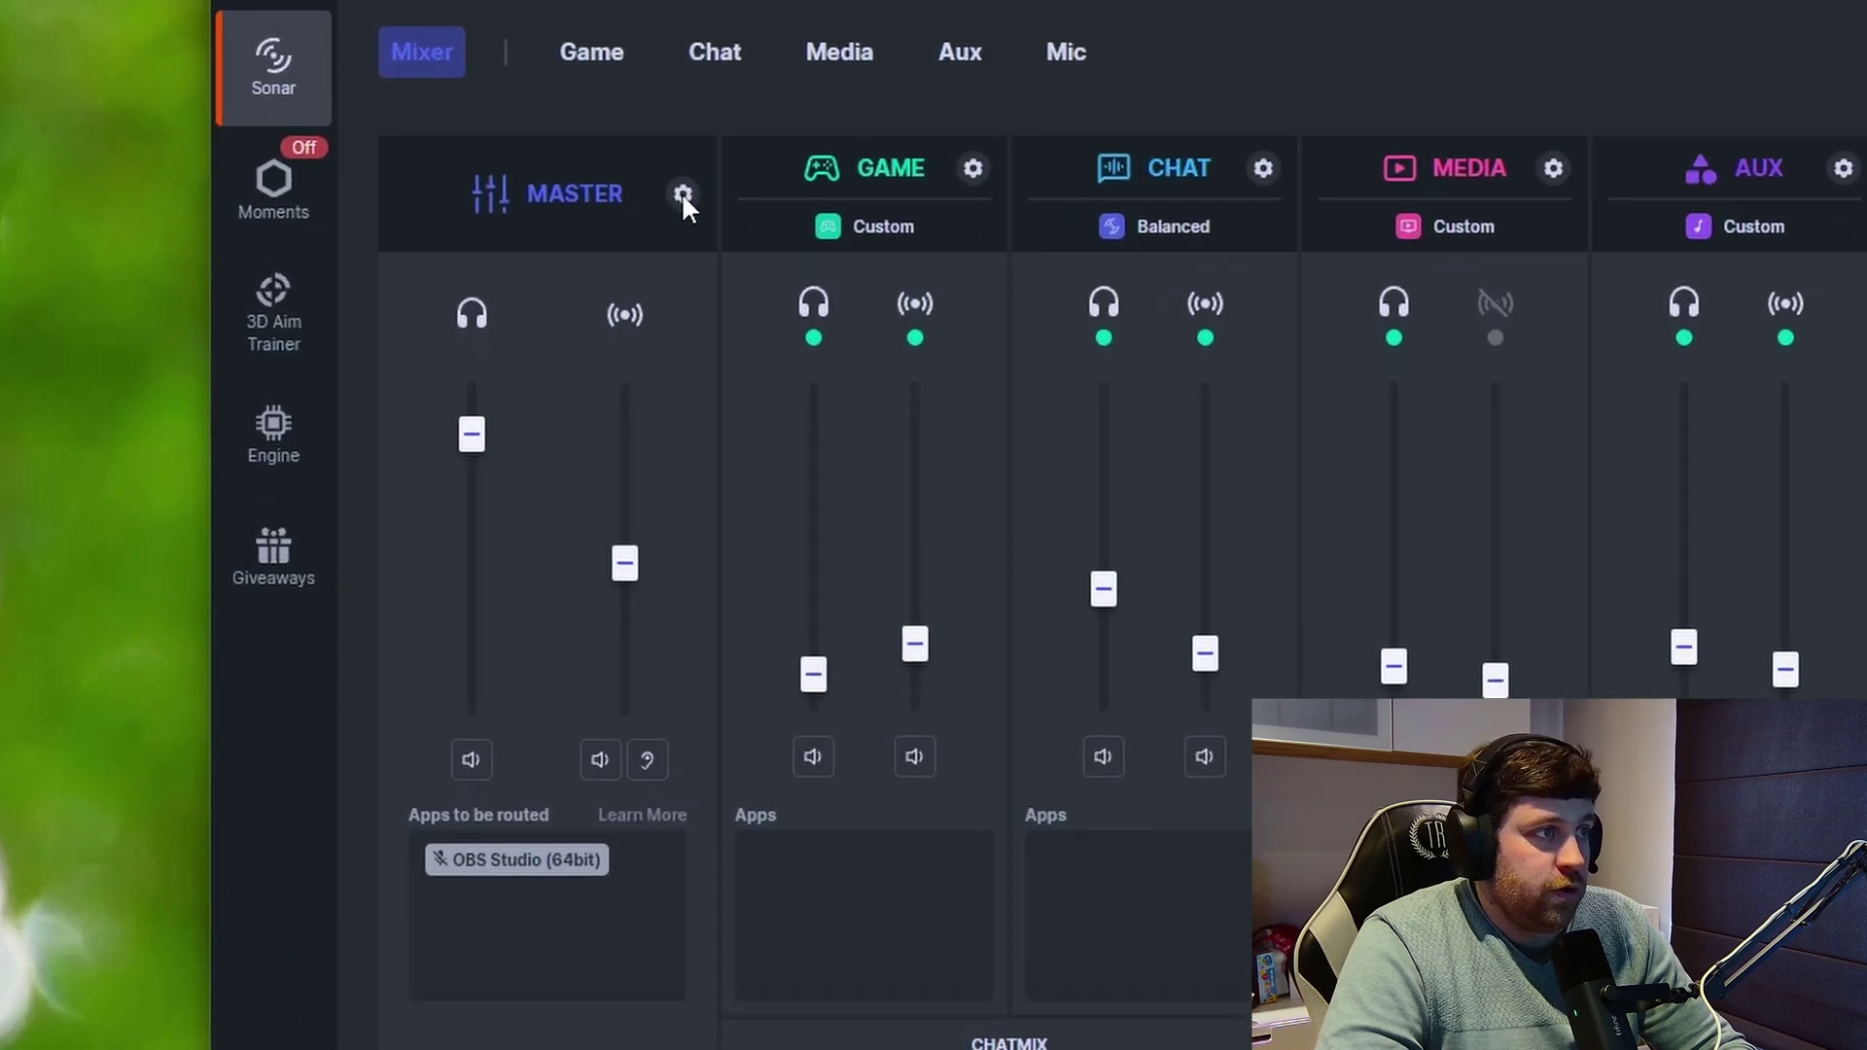
# - In the MASTER device settings, keep Sonar Stream as stream mix and the fifine mic as input
pyautogui.click(490, 251)
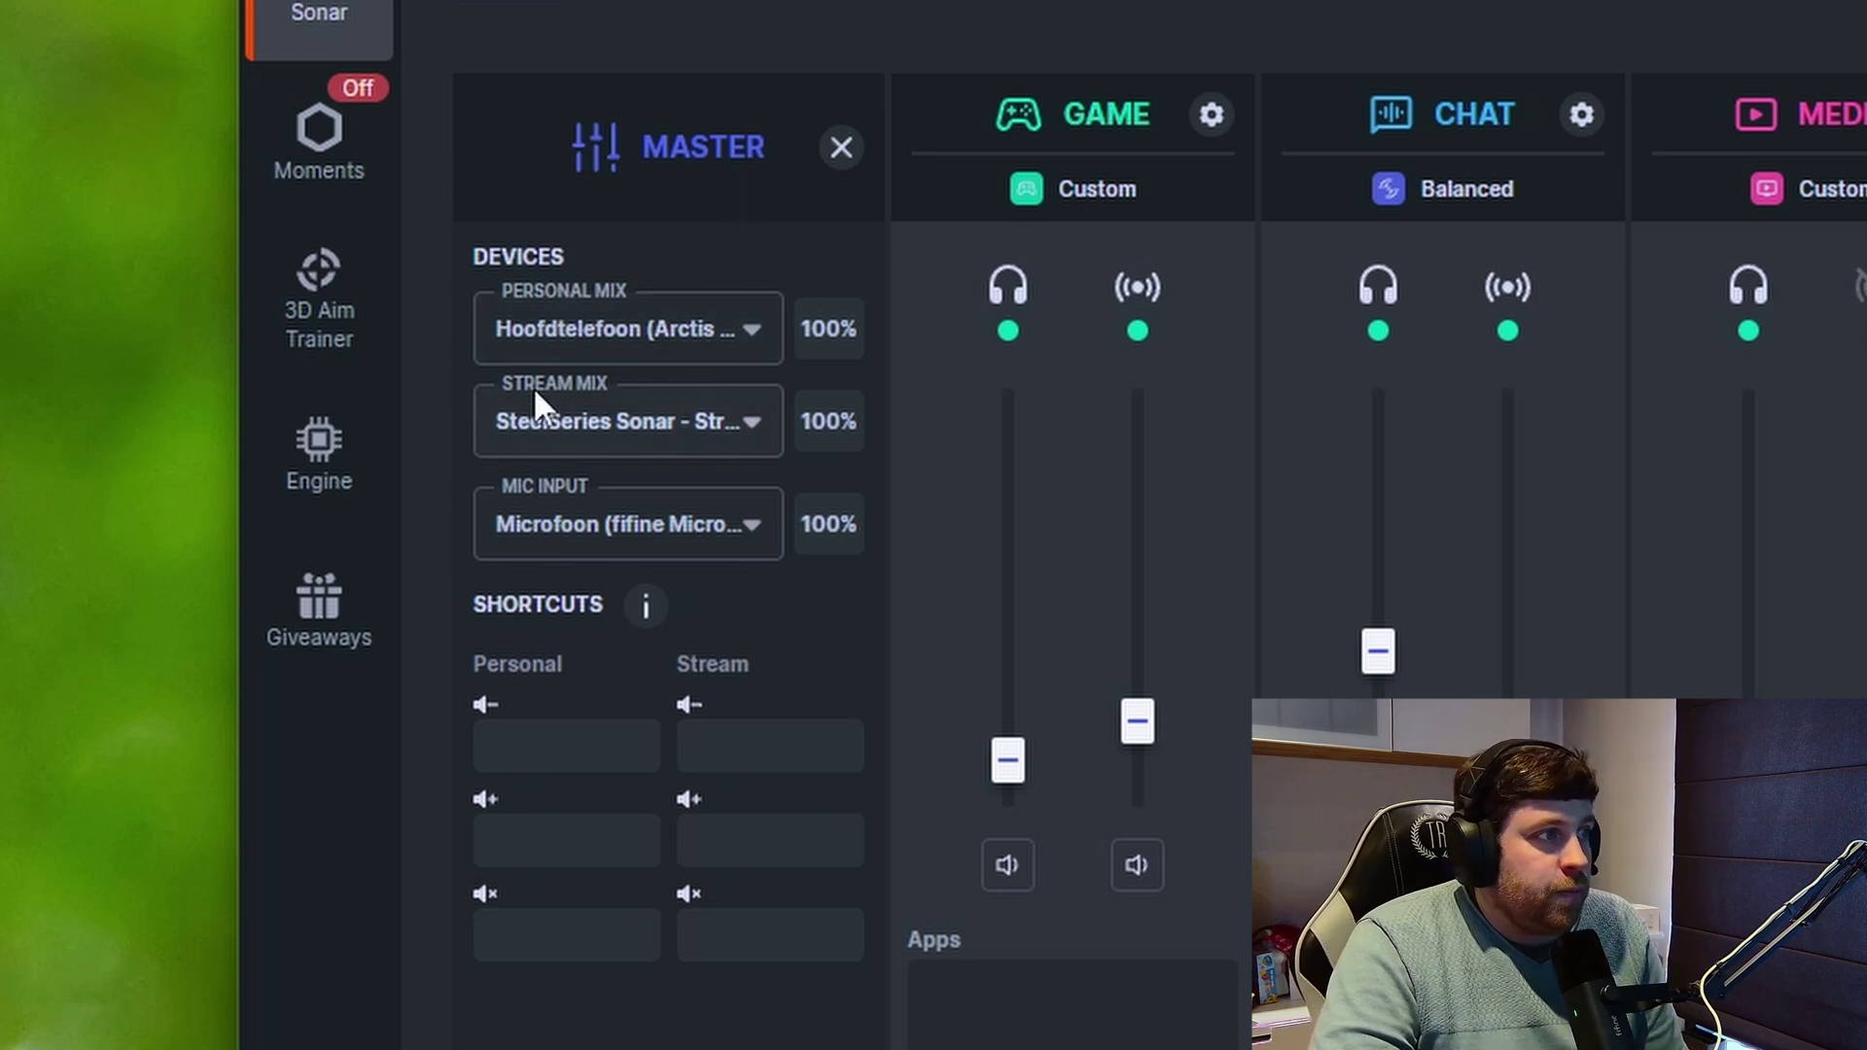
pyautogui.click(693, 428)
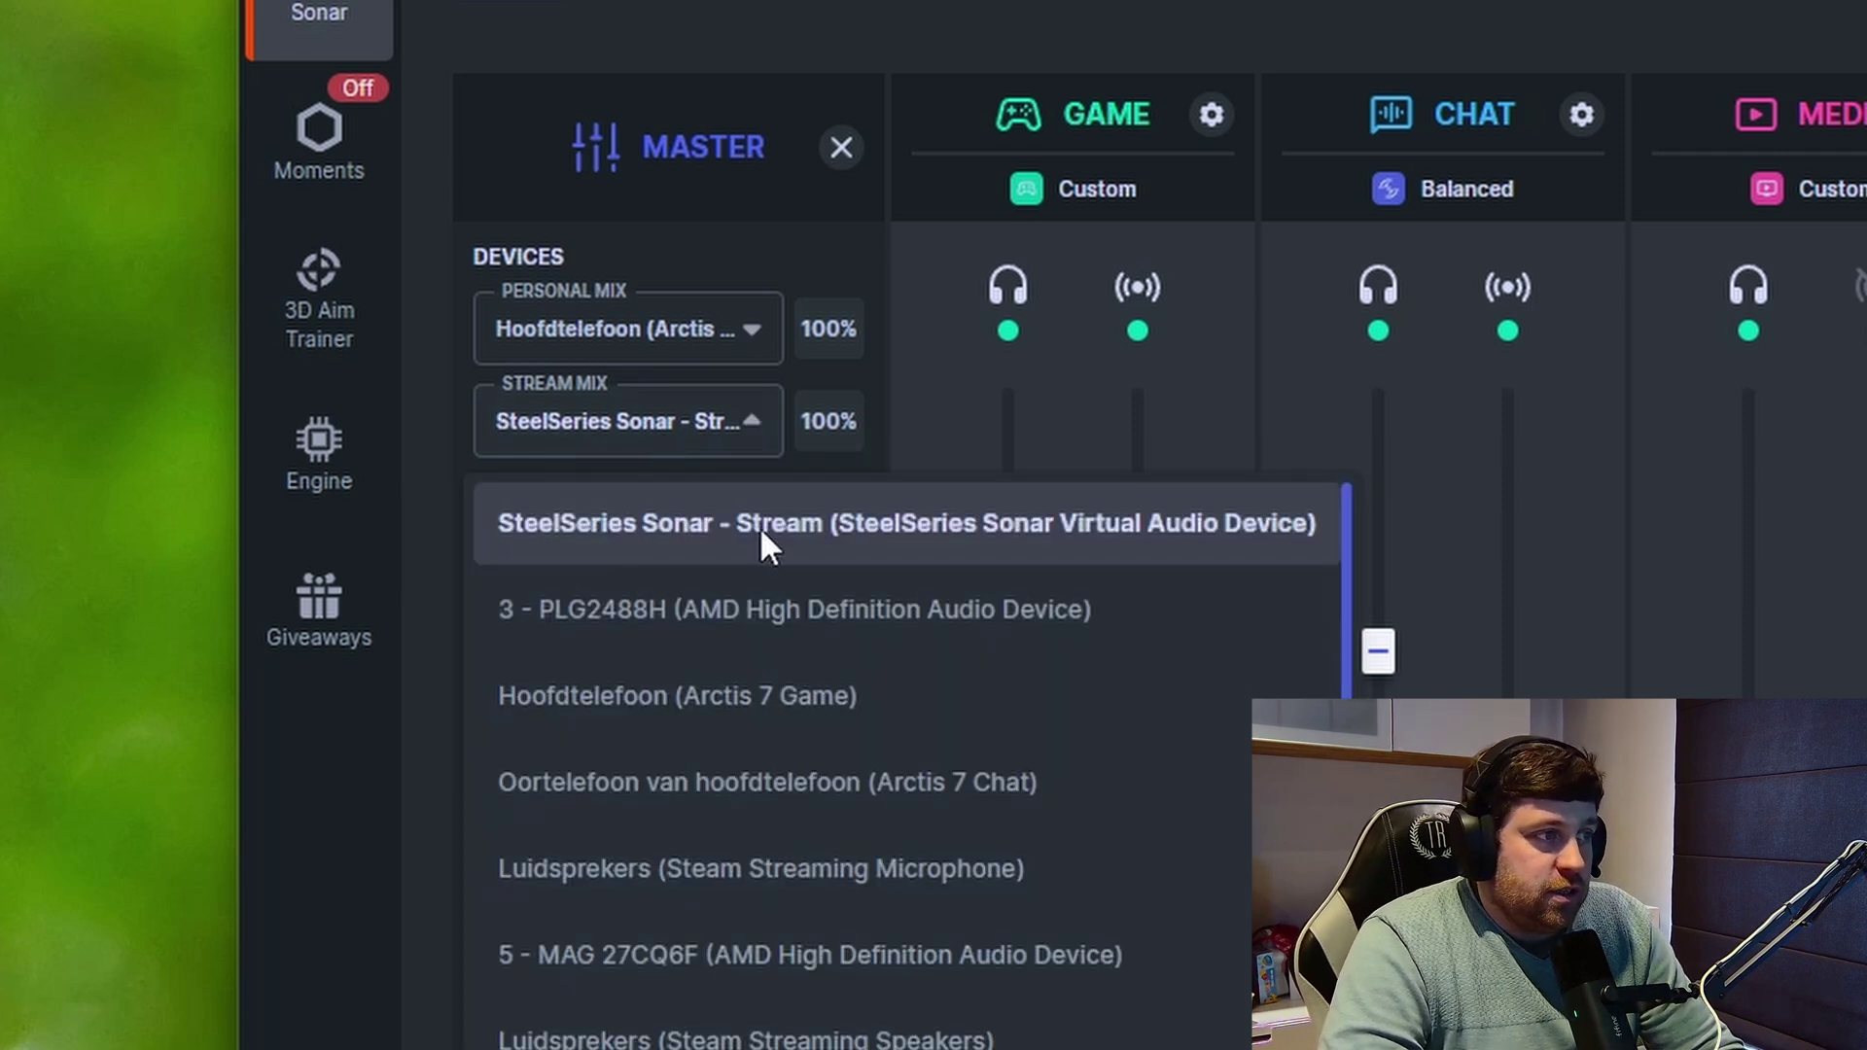
pyautogui.click(878, 527)
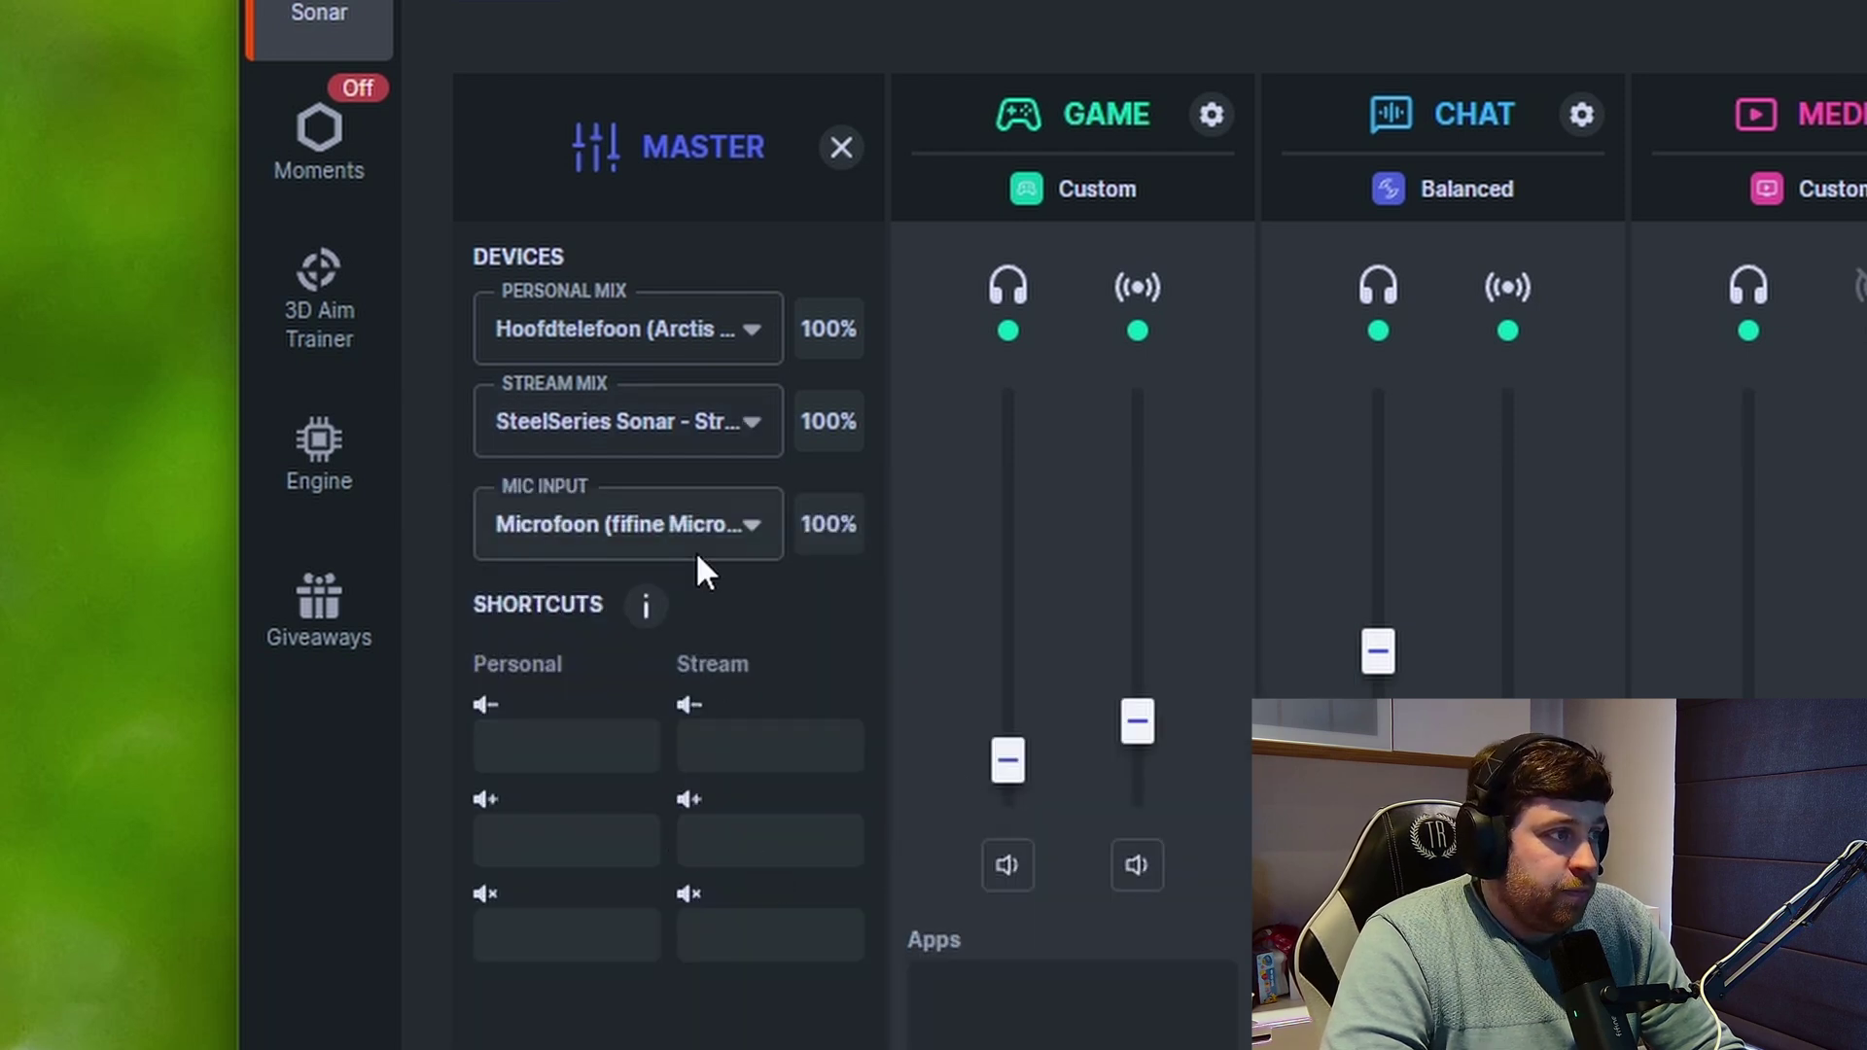
pyautogui.click(685, 521)
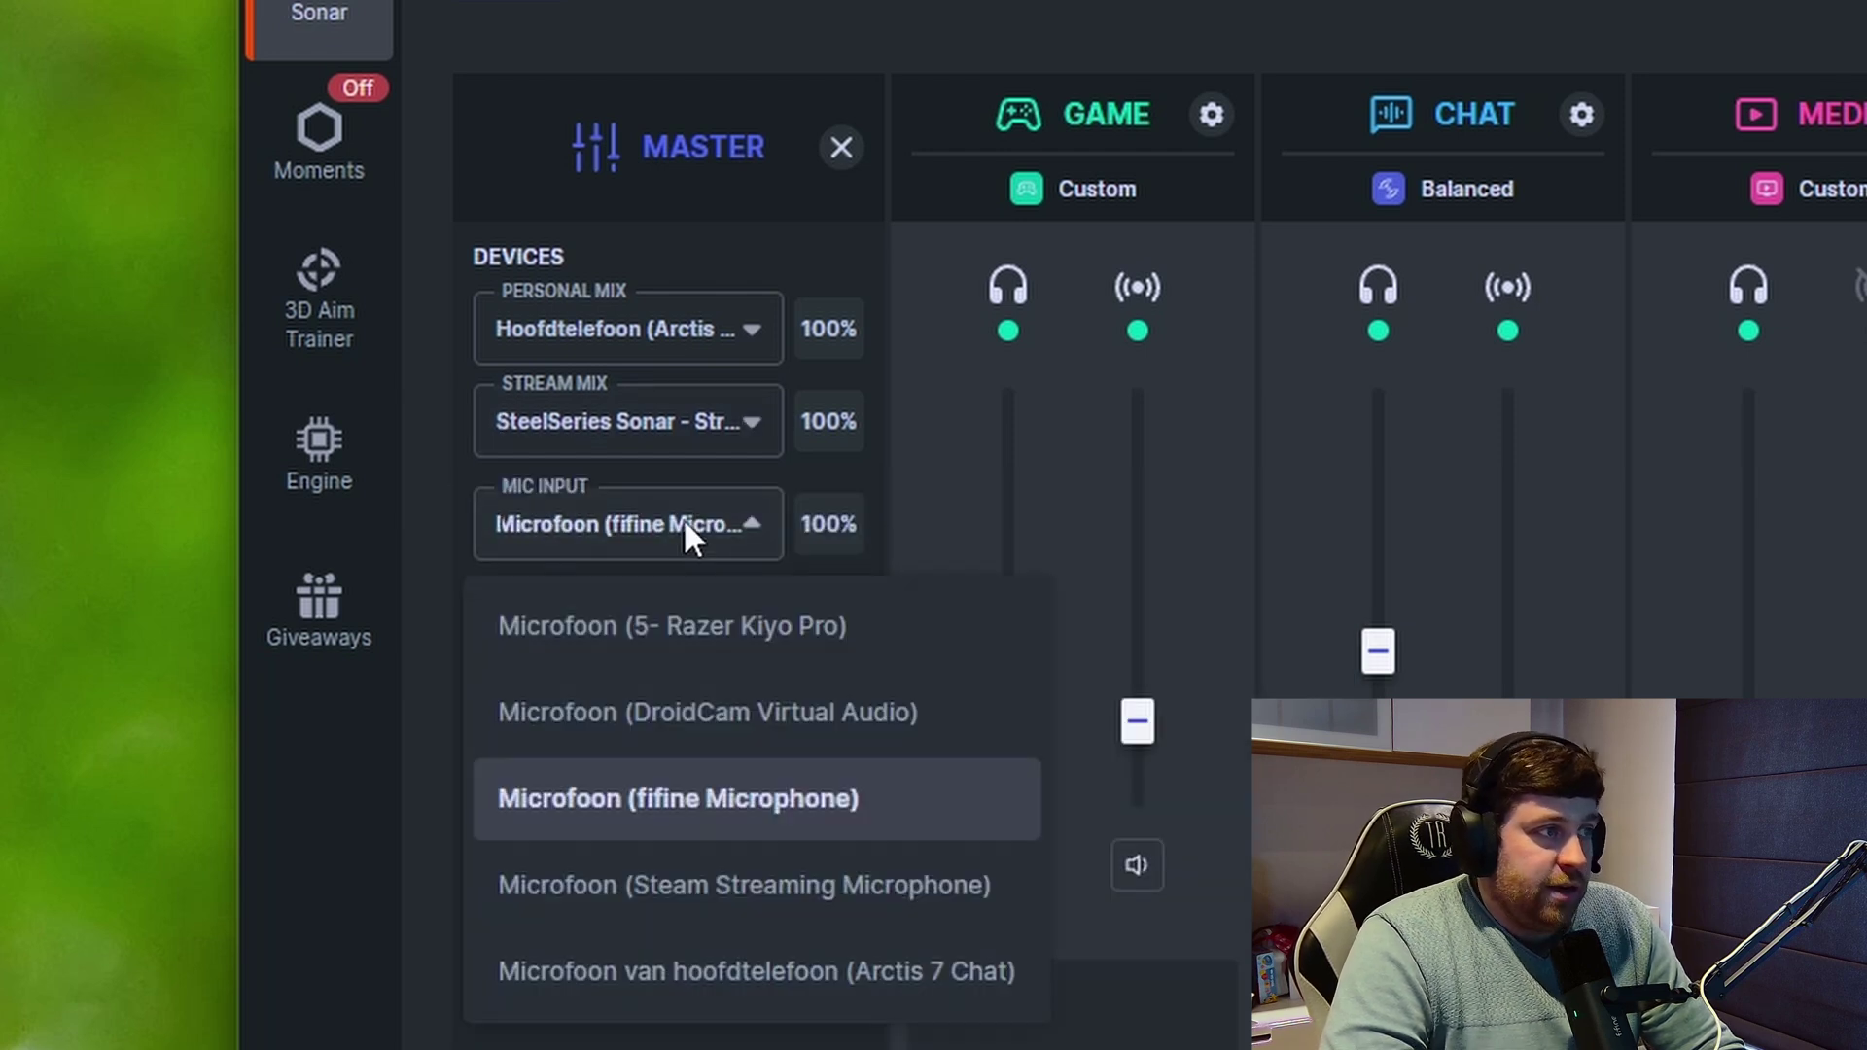
pyautogui.click(763, 796)
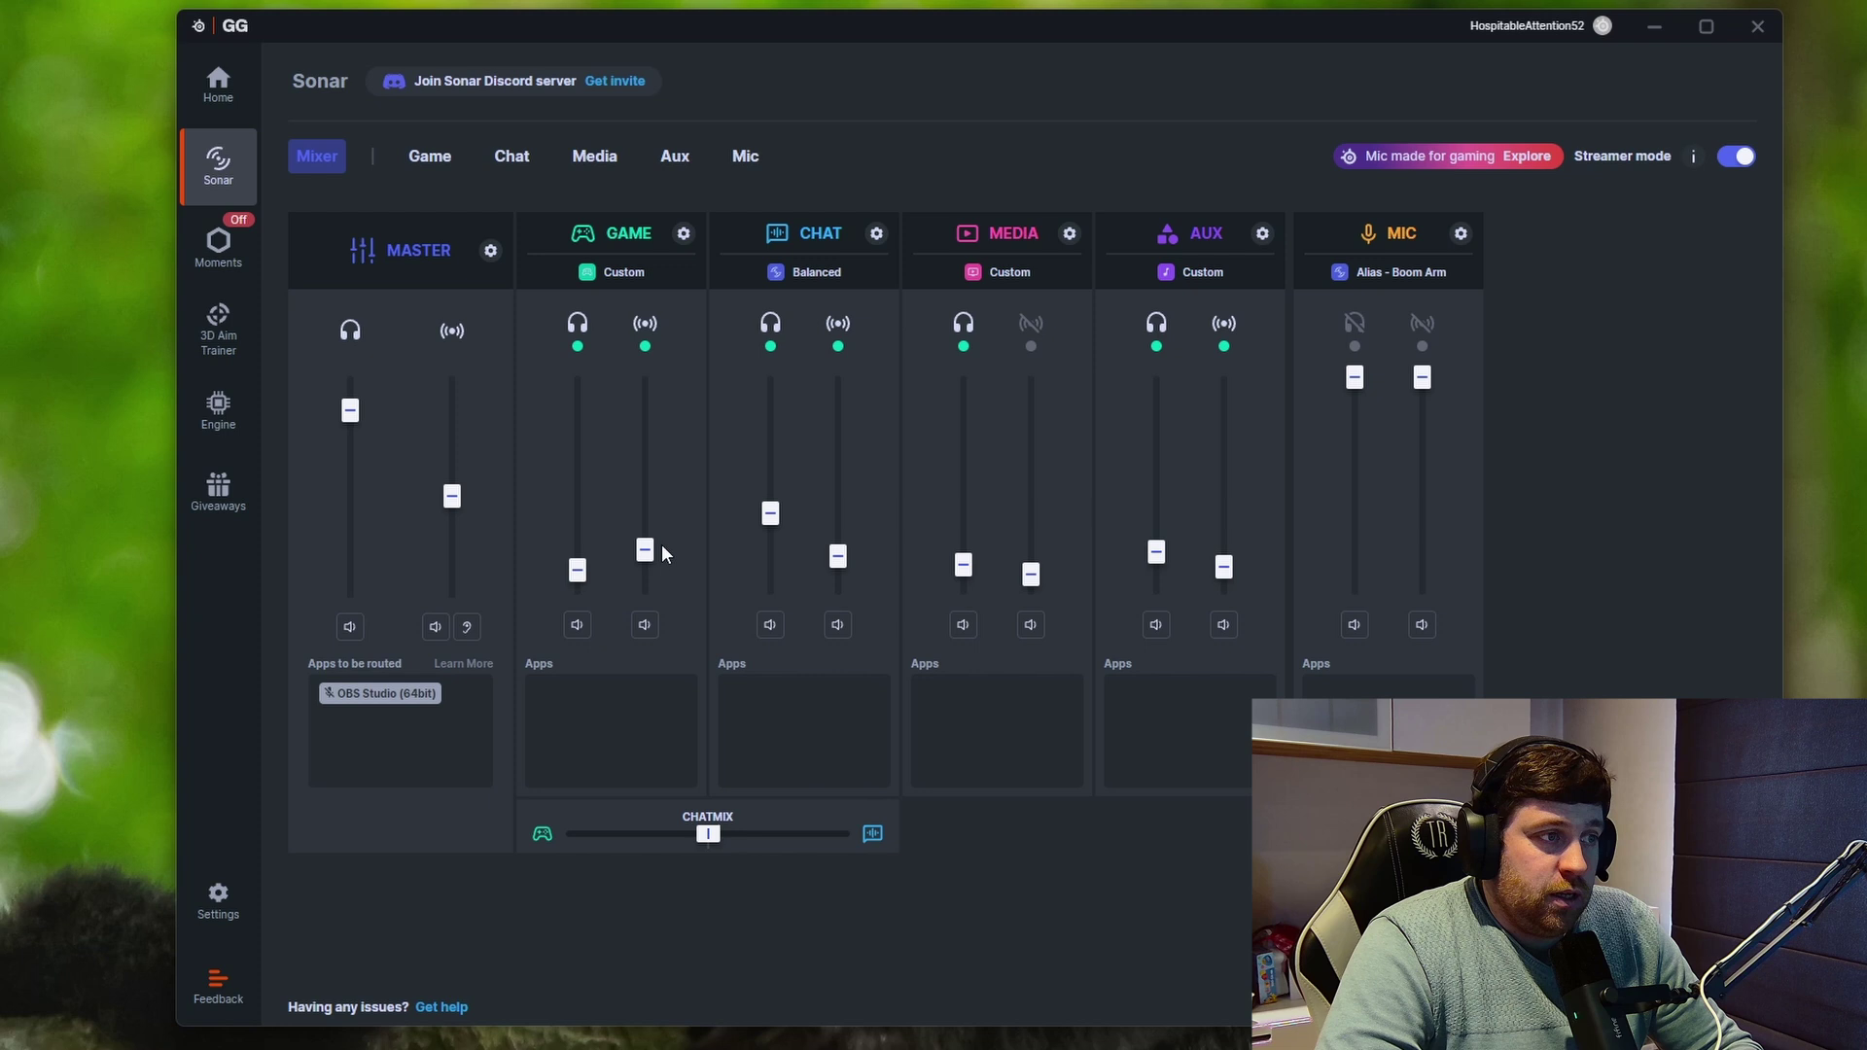
# - Rebalance stream faders: Game to about 40%, master stream to 23%, and raise Chat
pyautogui.moveTo(644, 550)
pyautogui.mouseDown()
pyautogui.moveTo(645, 405)
pyautogui.moveTo(646, 530)
pyautogui.mouseUp()
pyautogui.moveTo(452, 410); pyautogui.dragTo(453, 542)
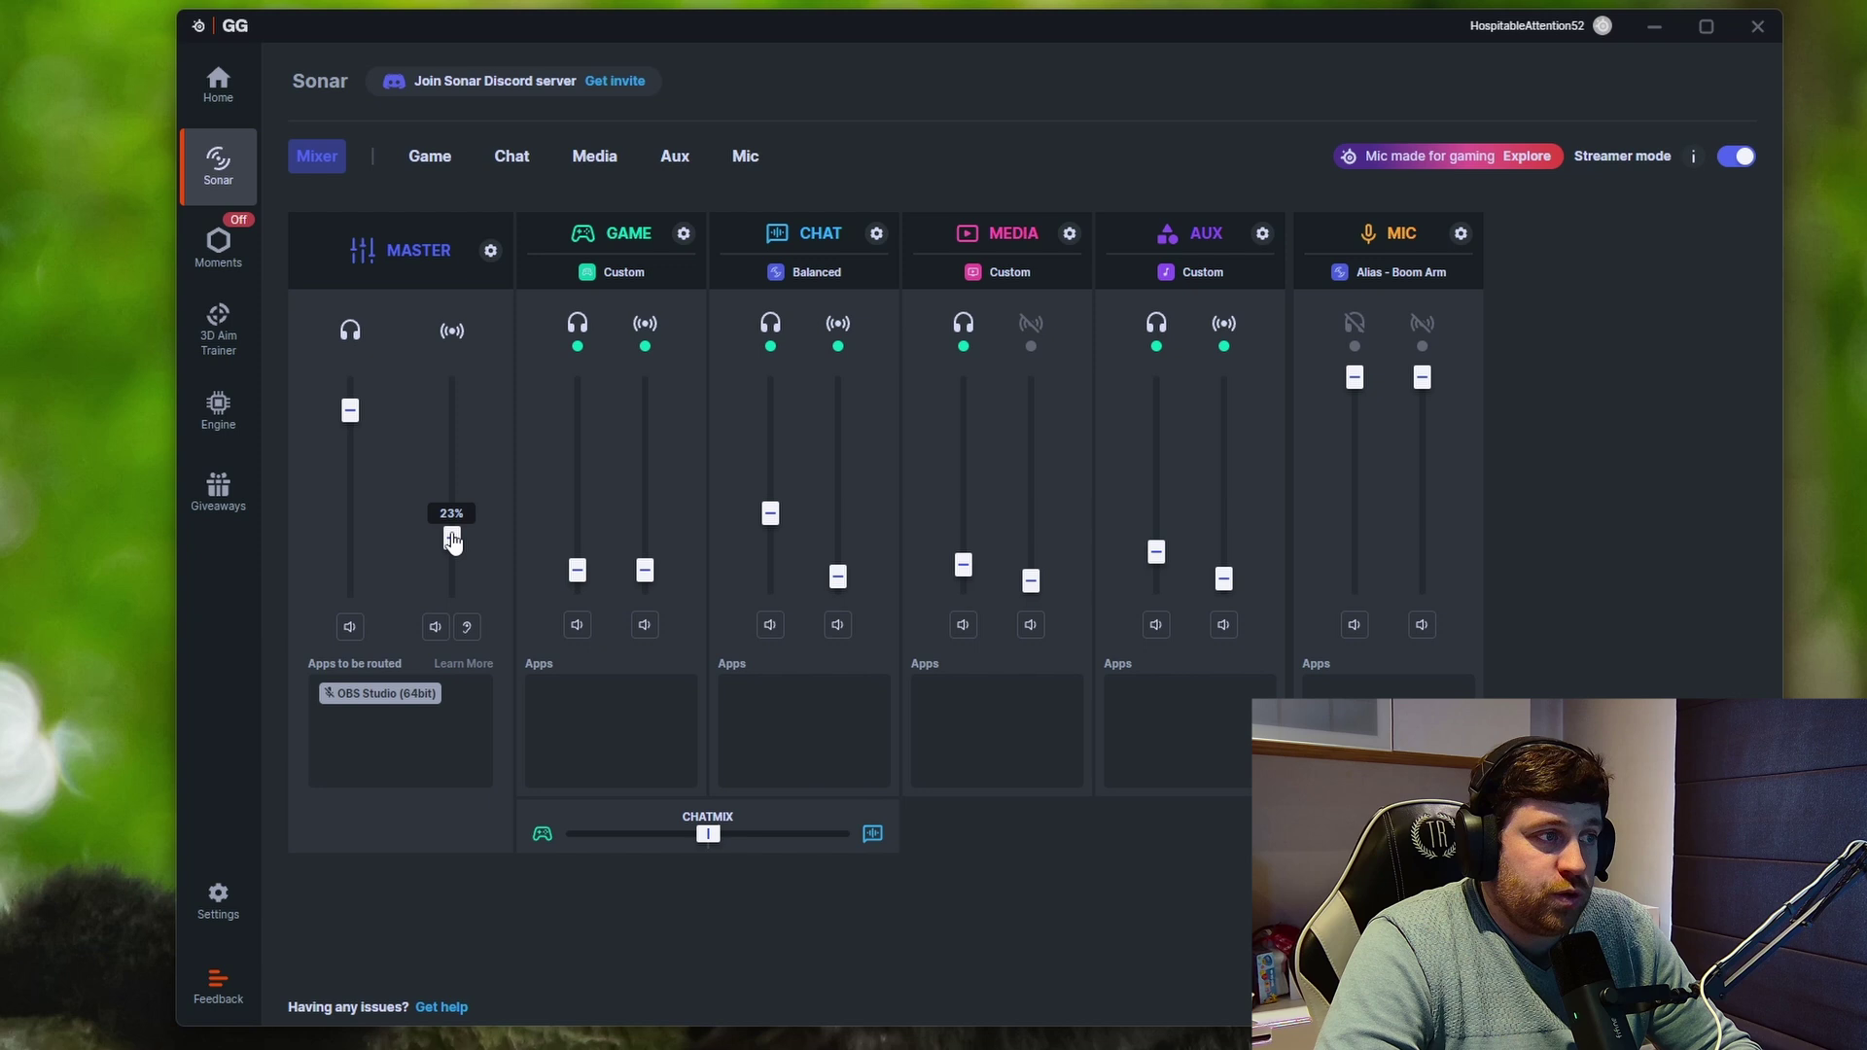
pyautogui.moveTo(645, 570); pyautogui.dragTo(577, 560)
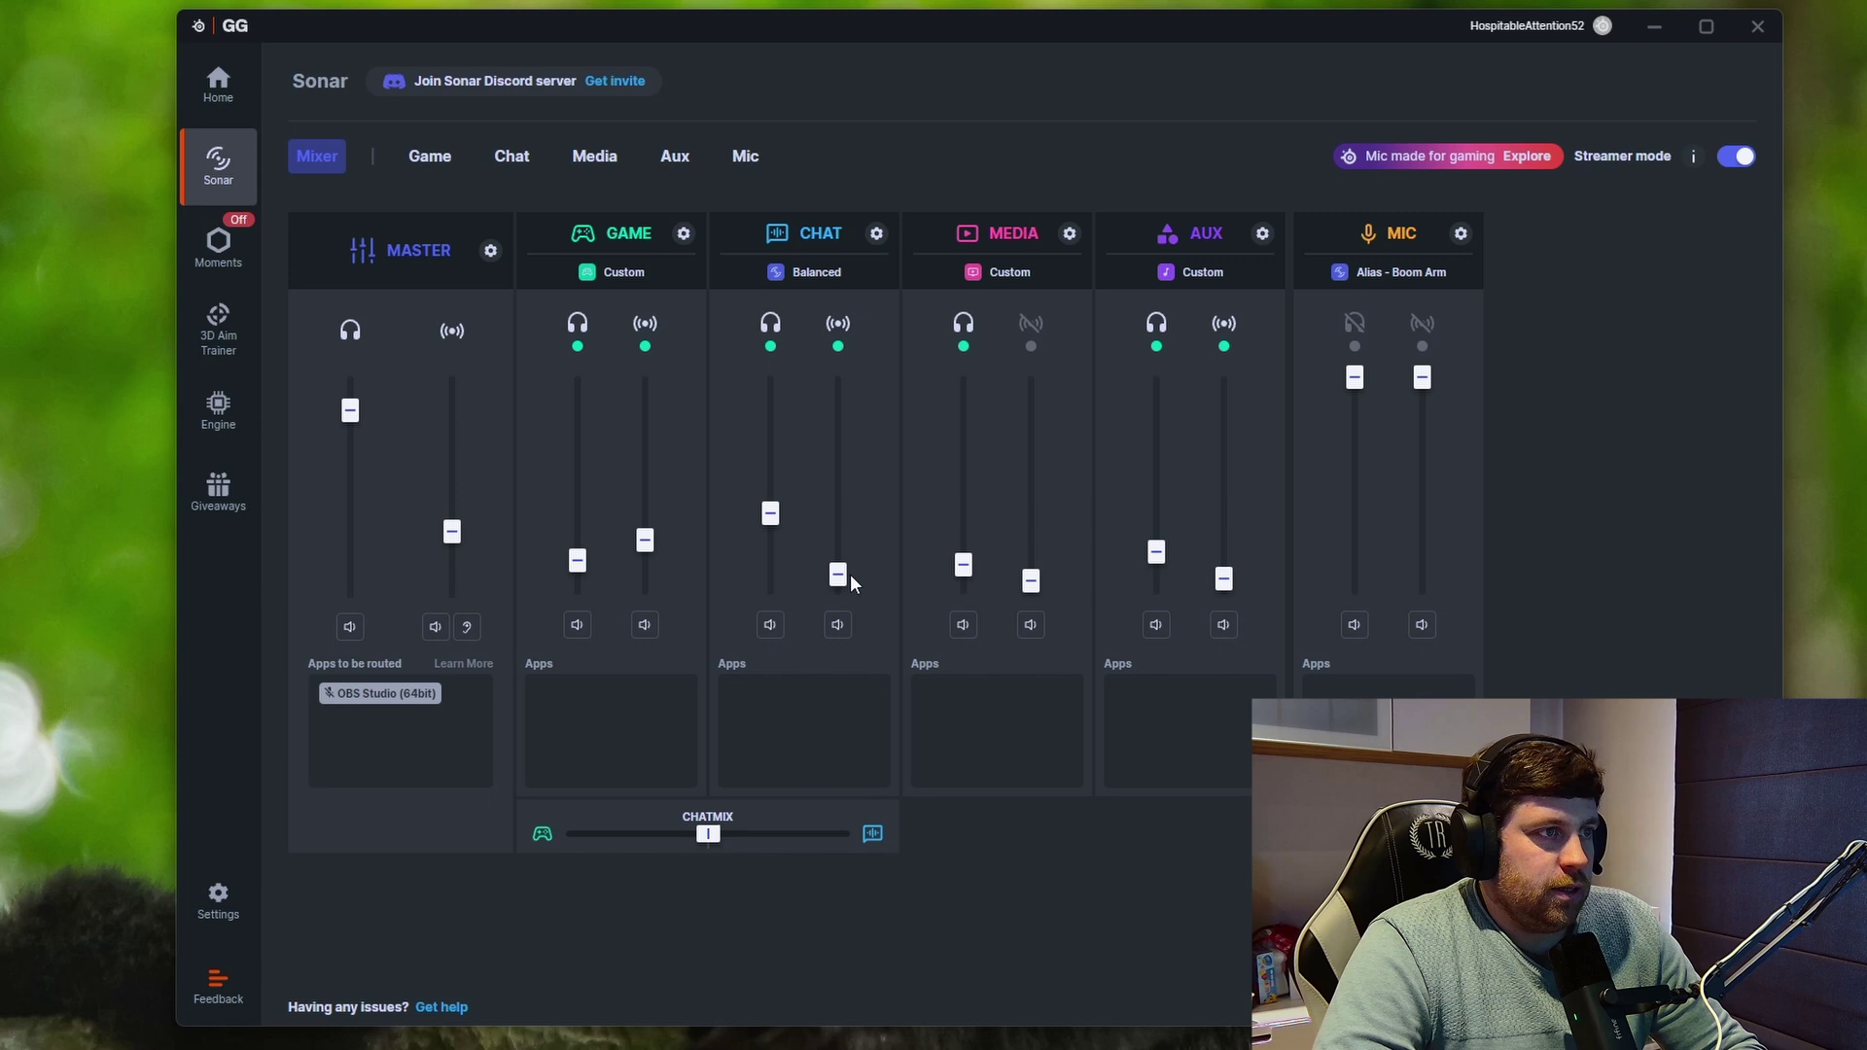
pyautogui.moveTo(839, 576); pyautogui.dragTo(839, 490)
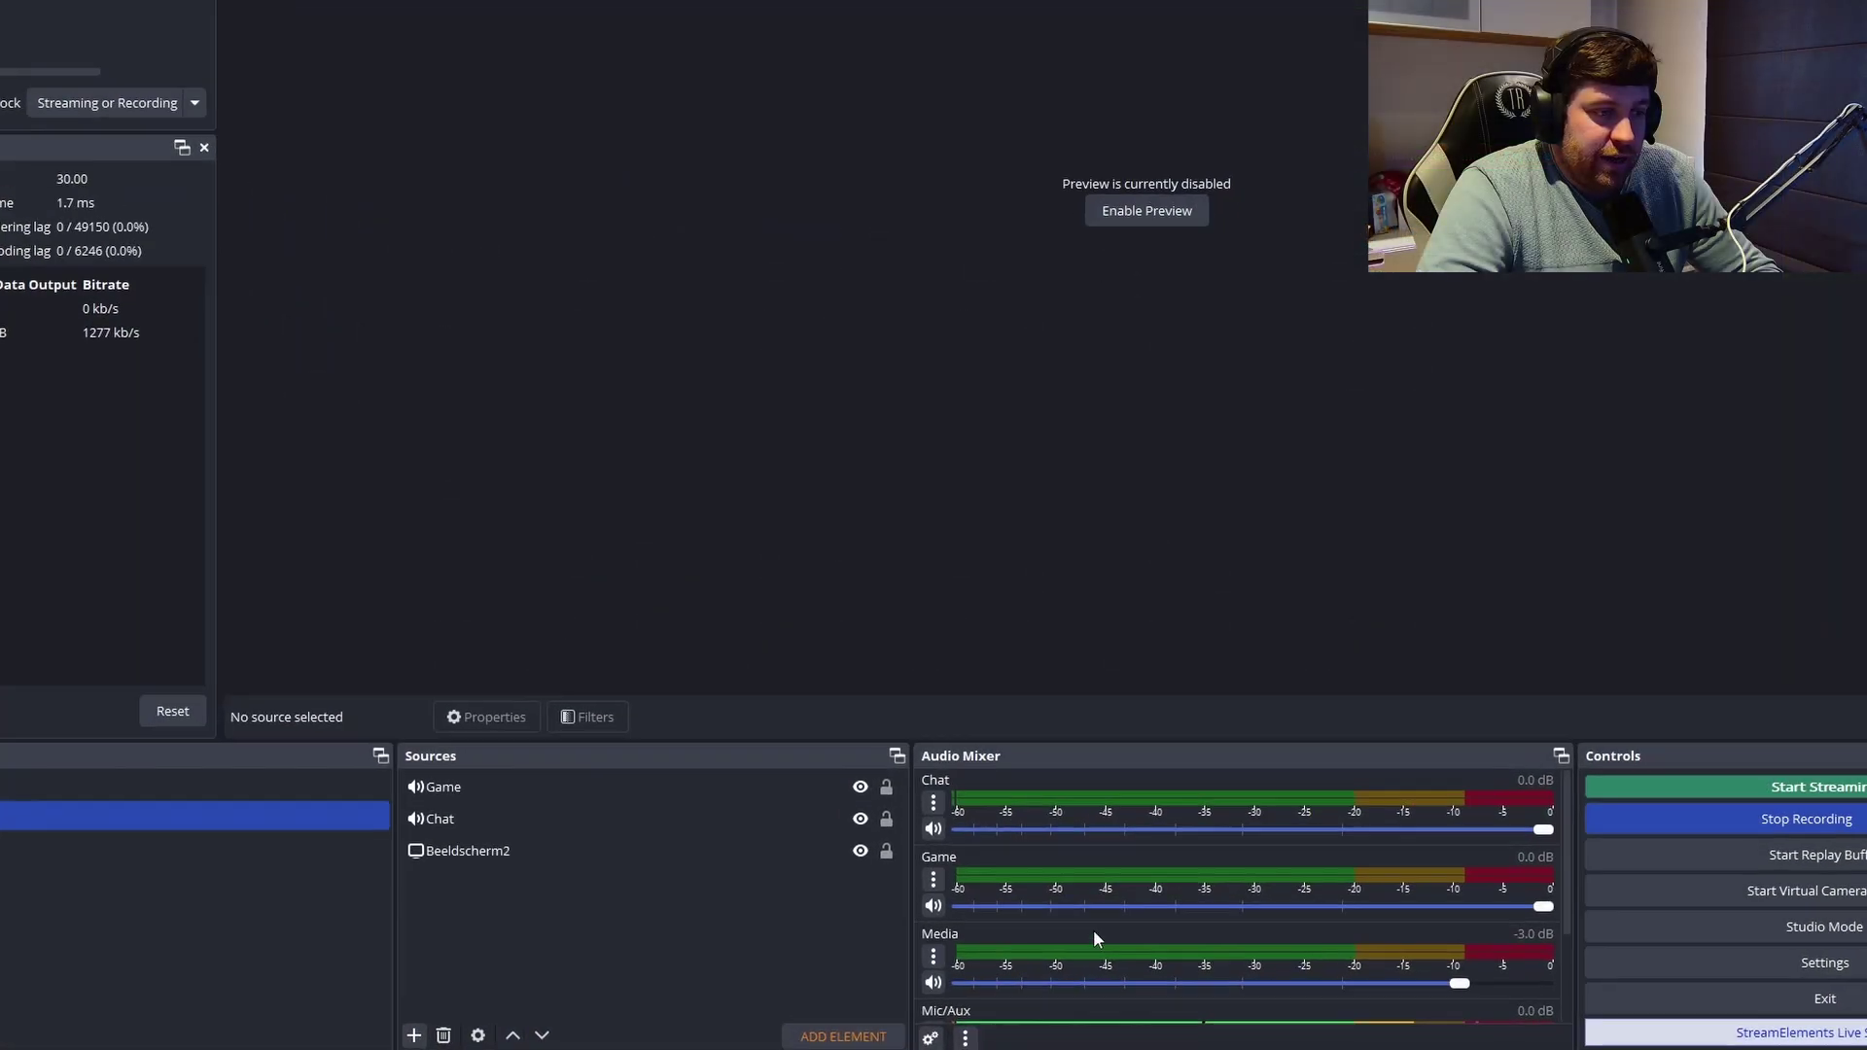
# - Switch the OBS Audio Mixer to Vertical Layout from its three-dot menu
pyautogui.scroll(-2, 1347, 924)
pyautogui.scroll(2, 1309, 935)
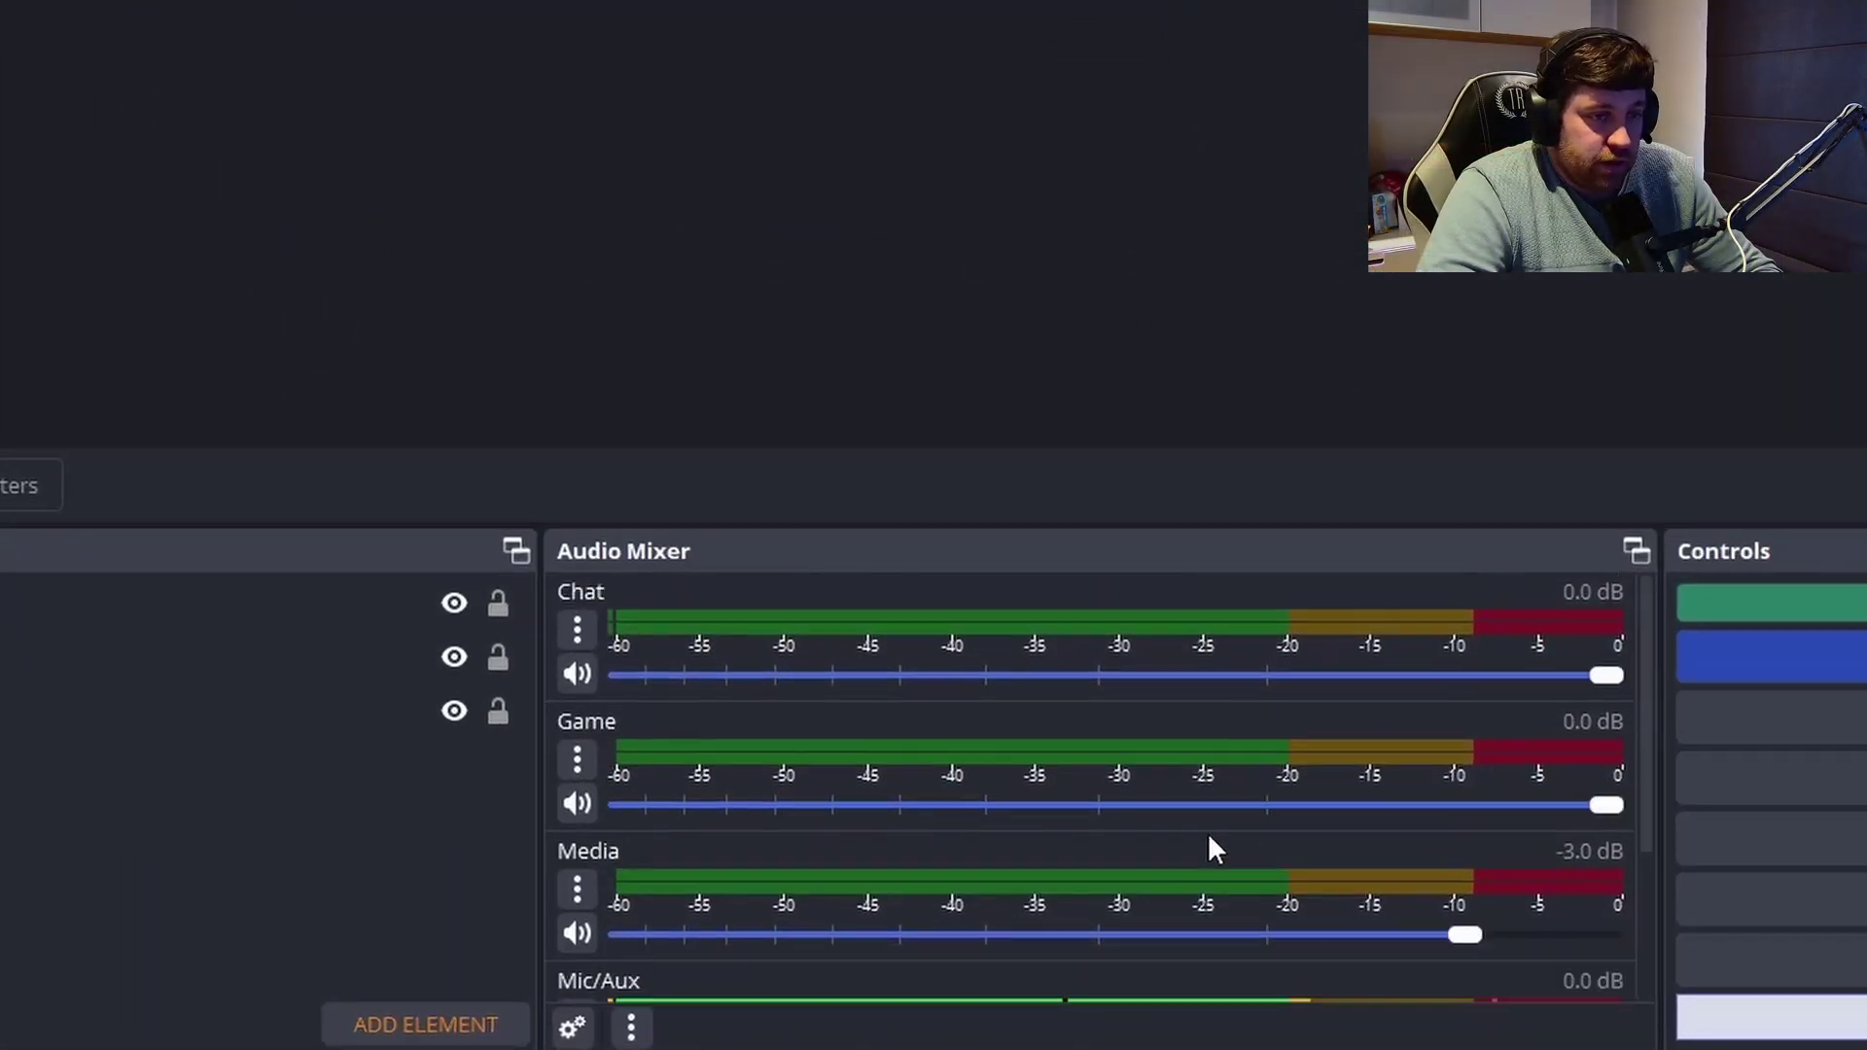
pyautogui.click(633, 1028)
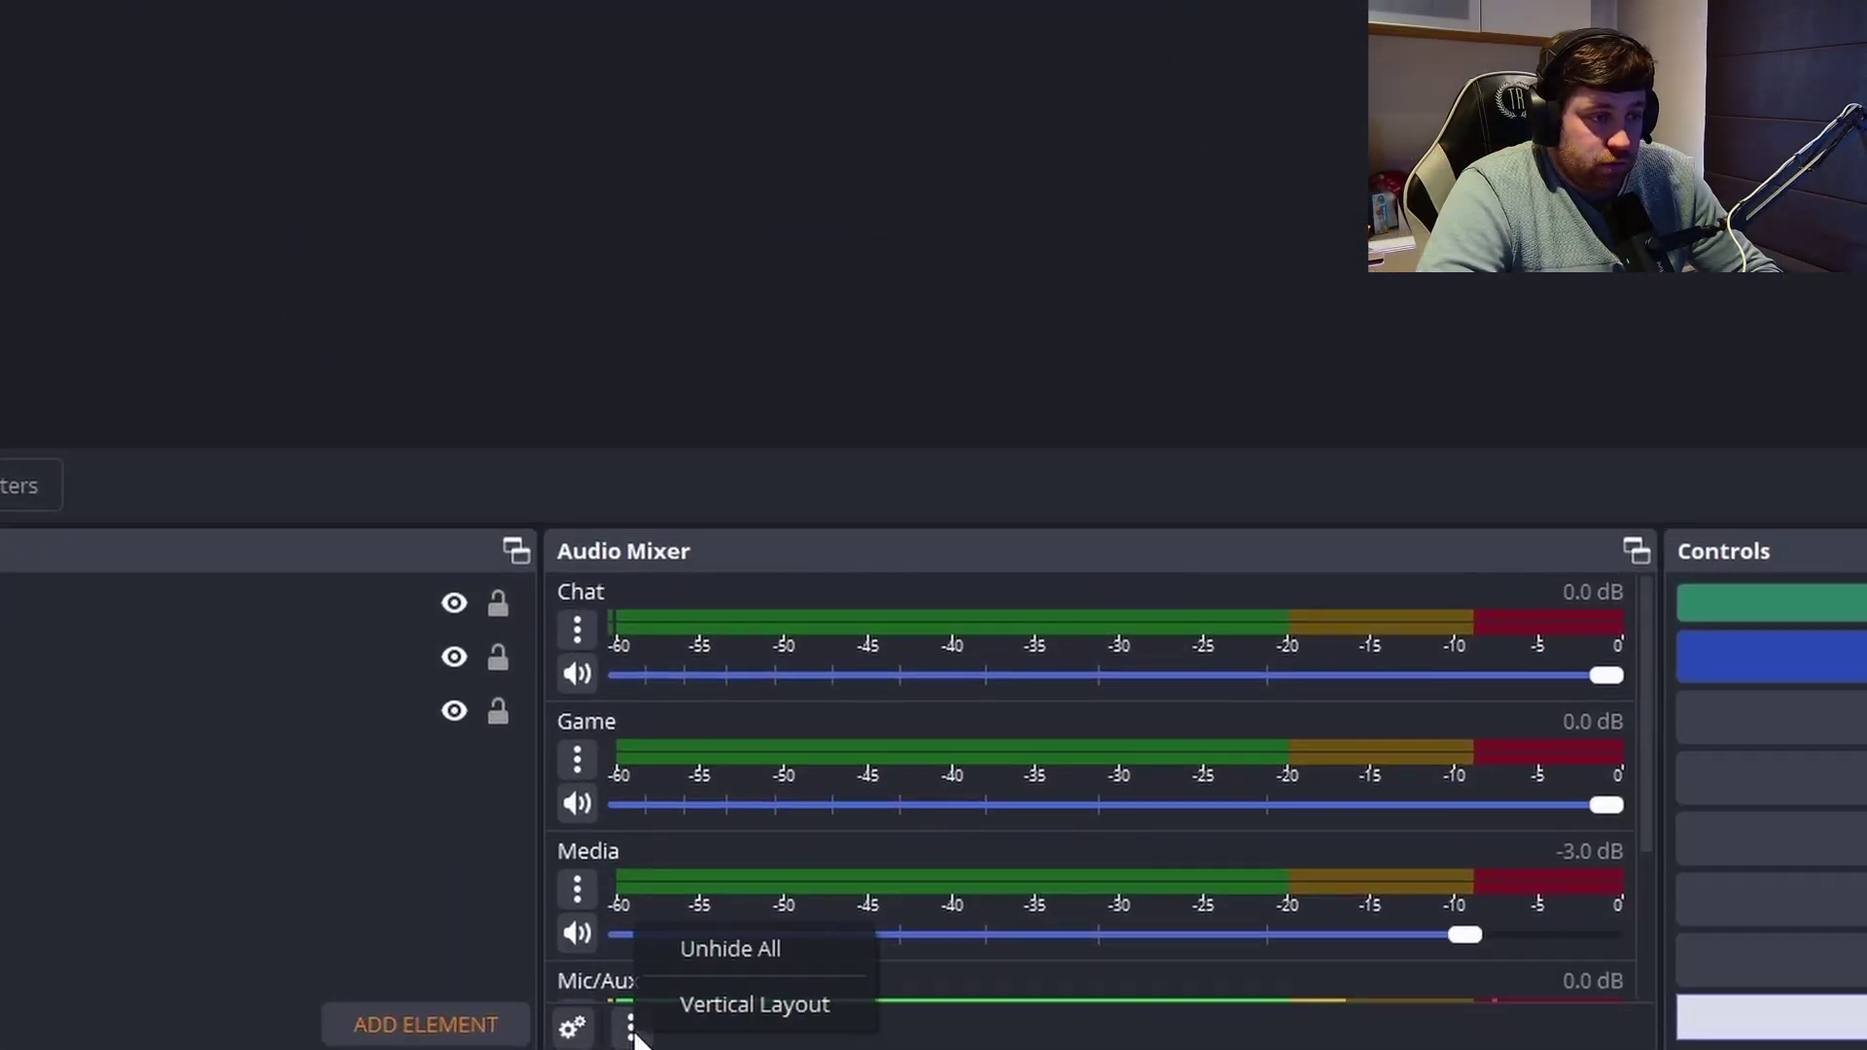
pyautogui.click(744, 1008)
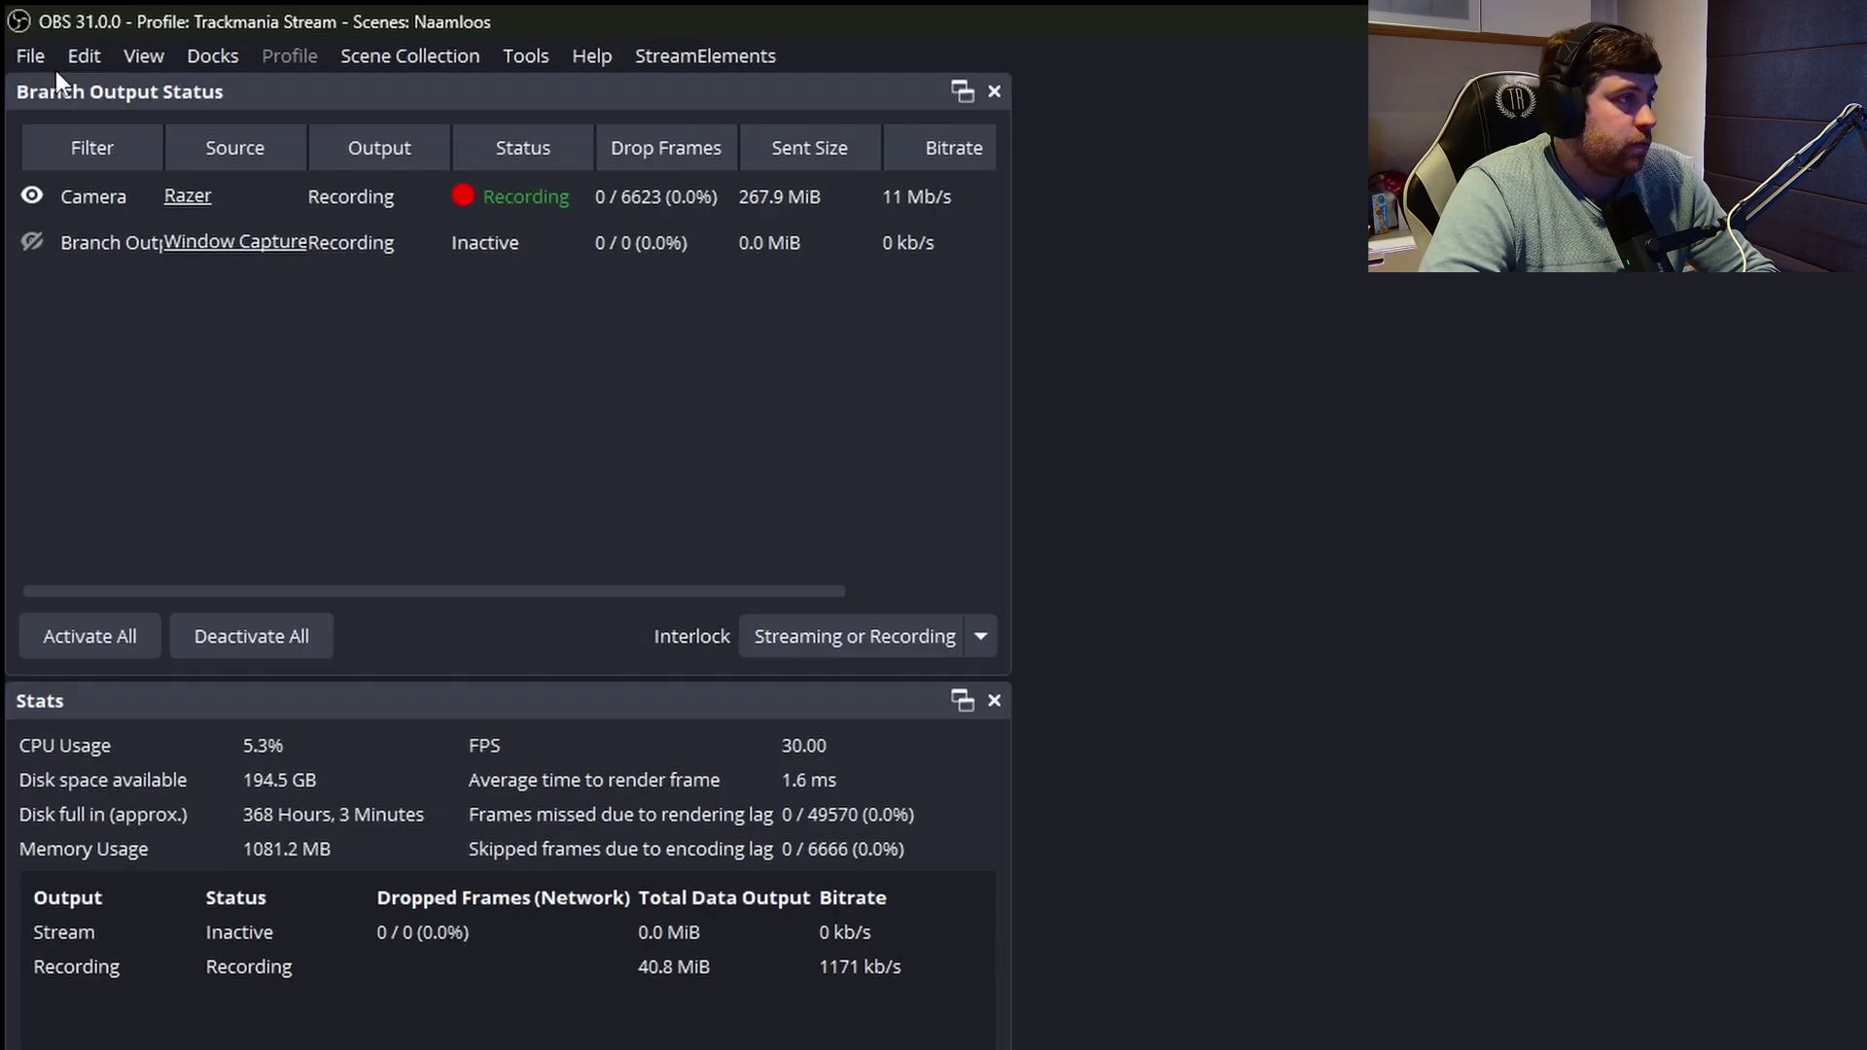
pyautogui.click(34, 56)
pyautogui.click(61, 179)
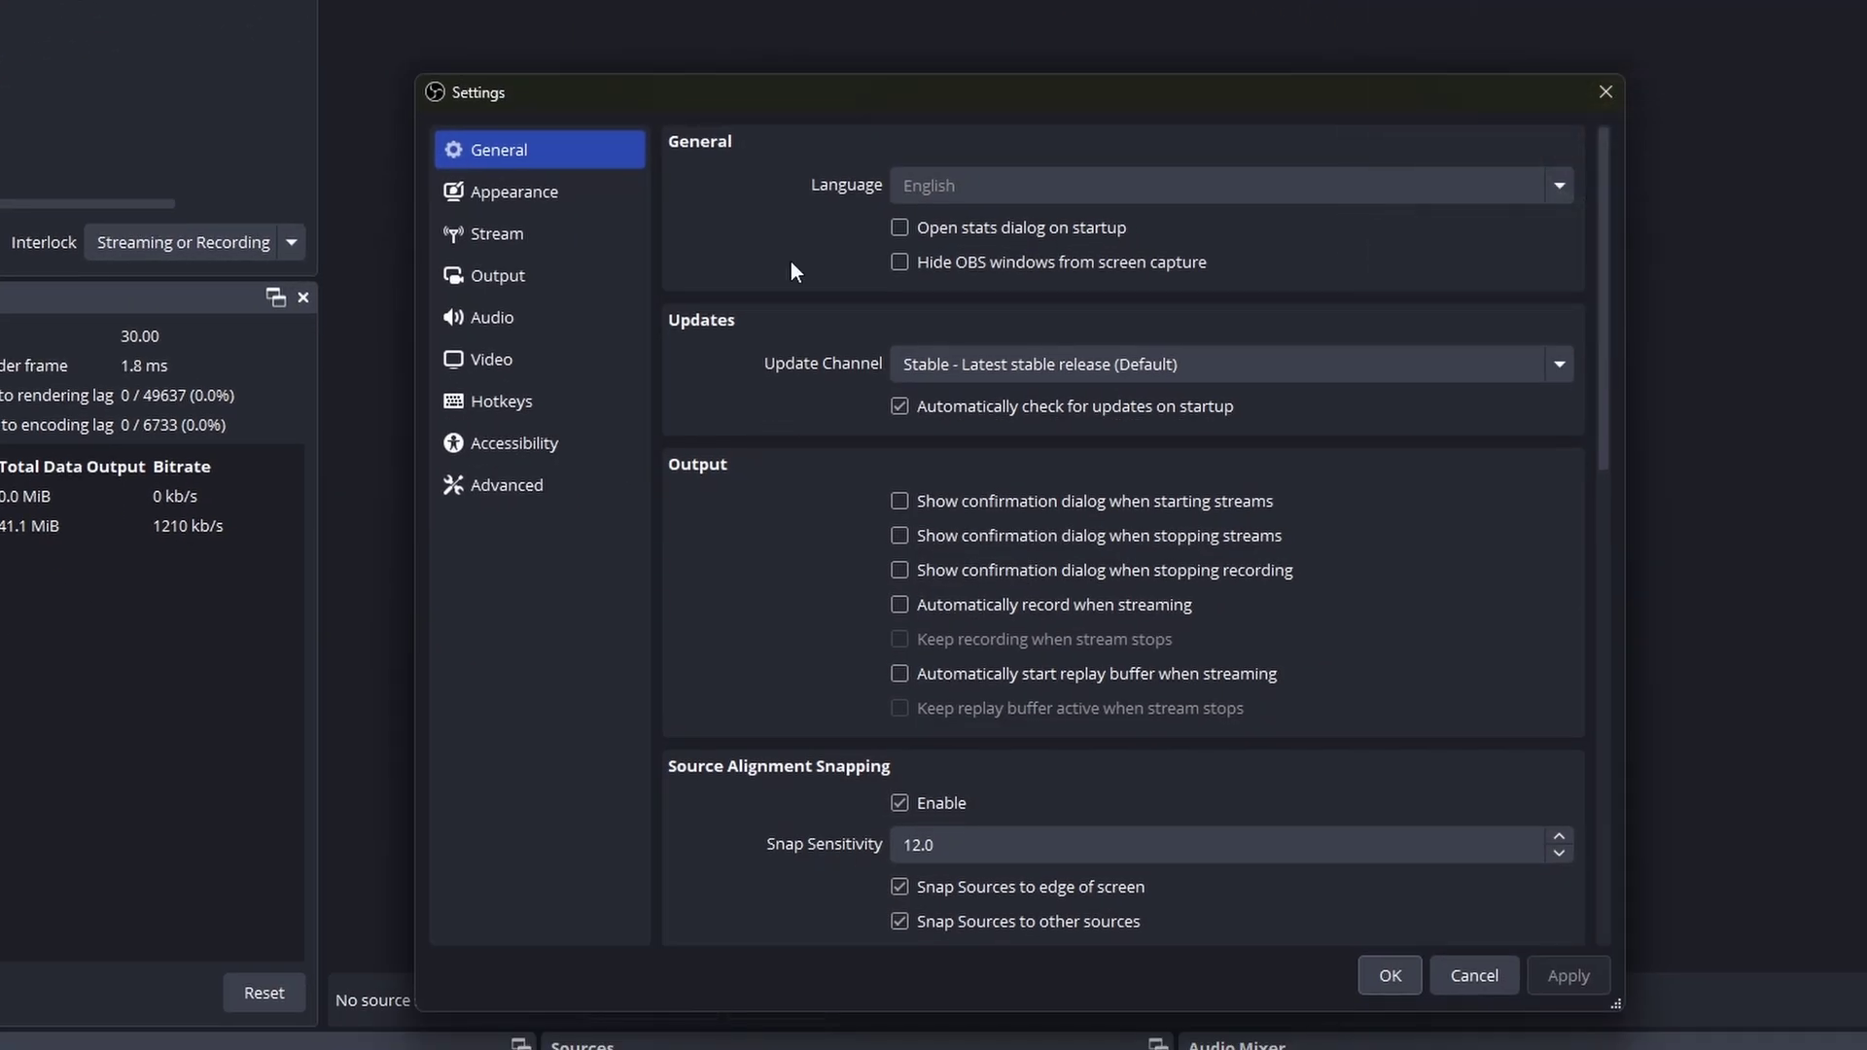
pyautogui.click(500, 279)
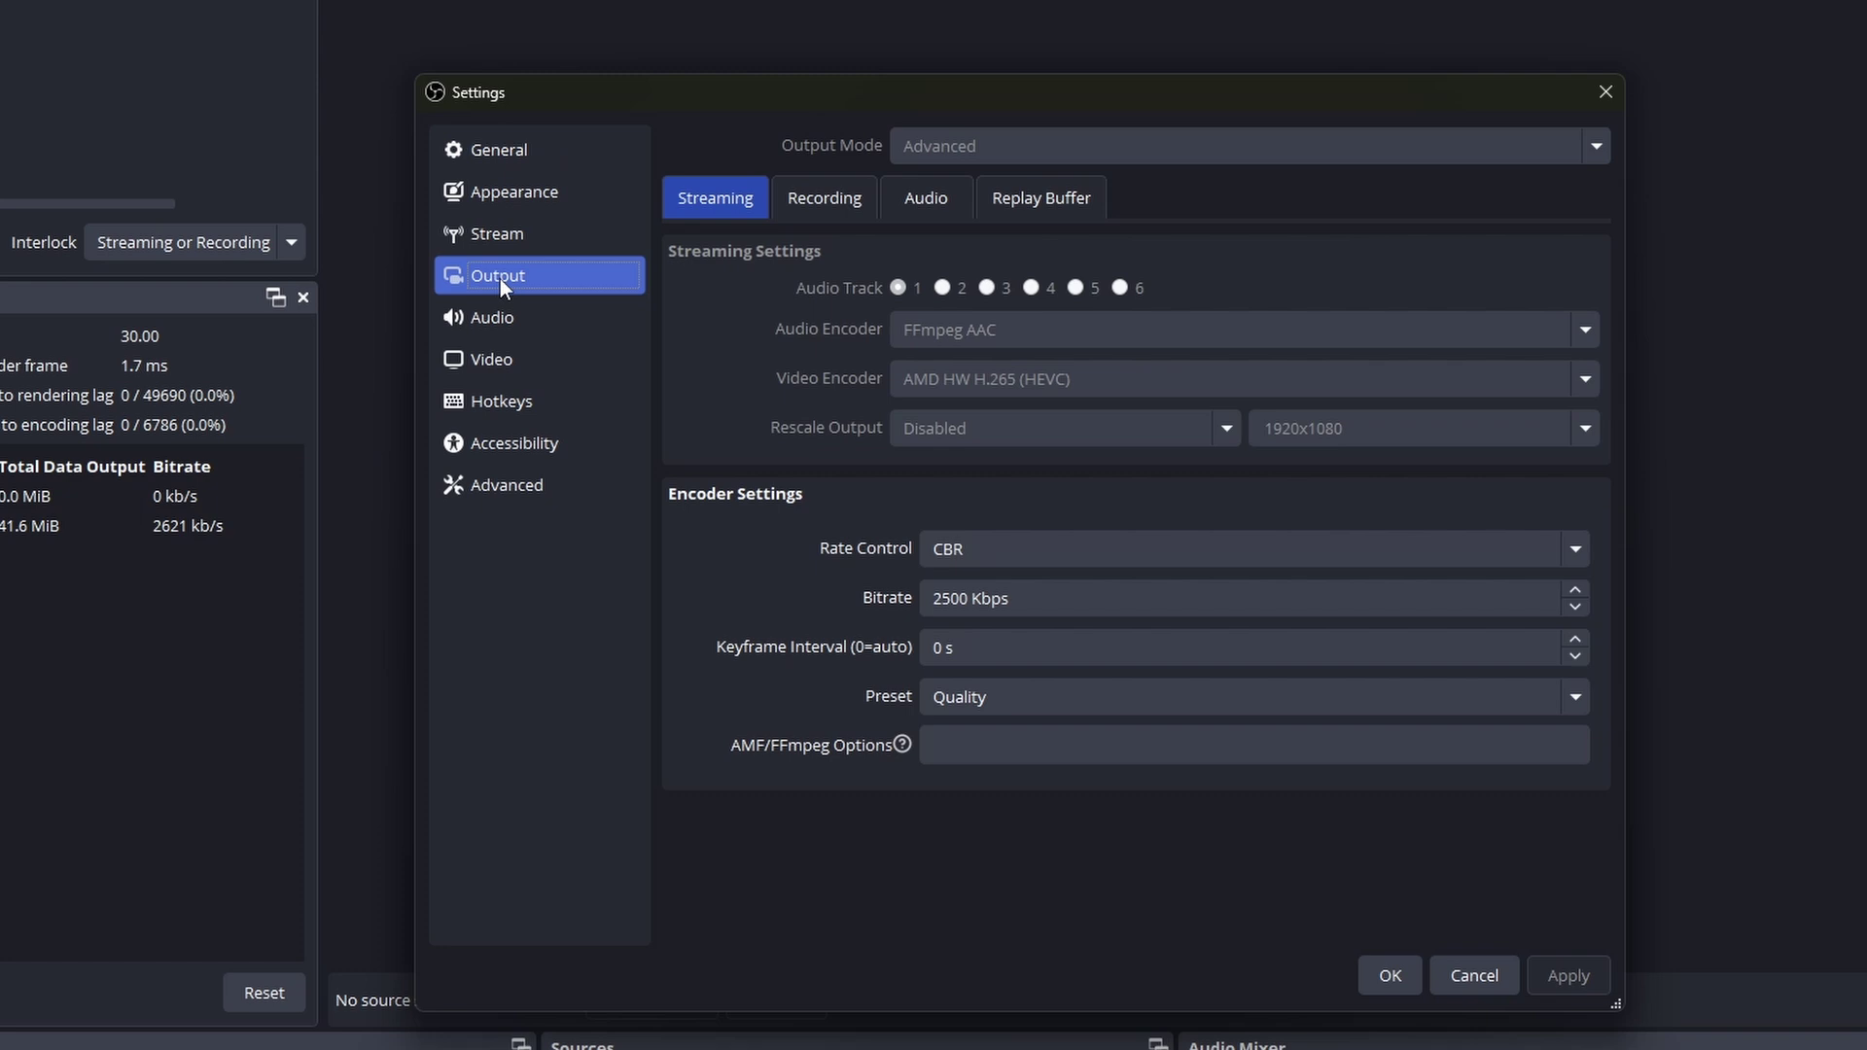
pyautogui.click(494, 323)
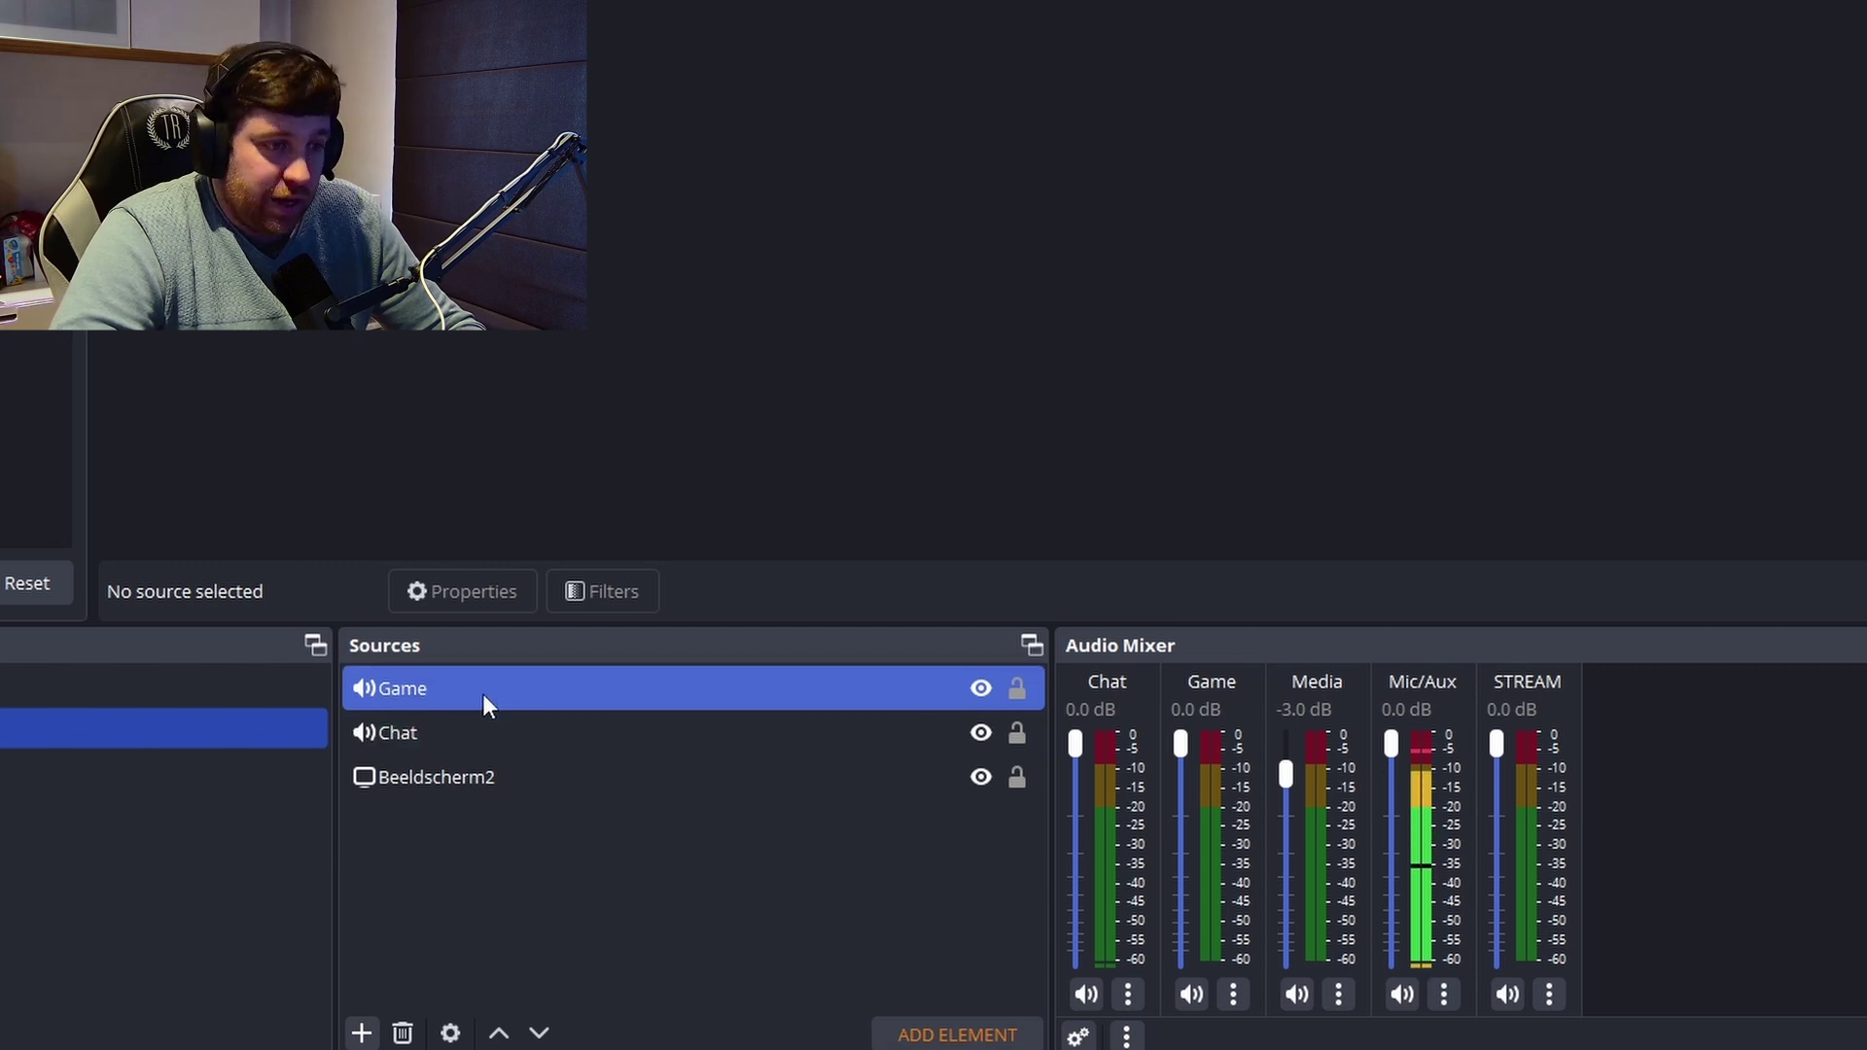
pyautogui.rightClick(493, 849)
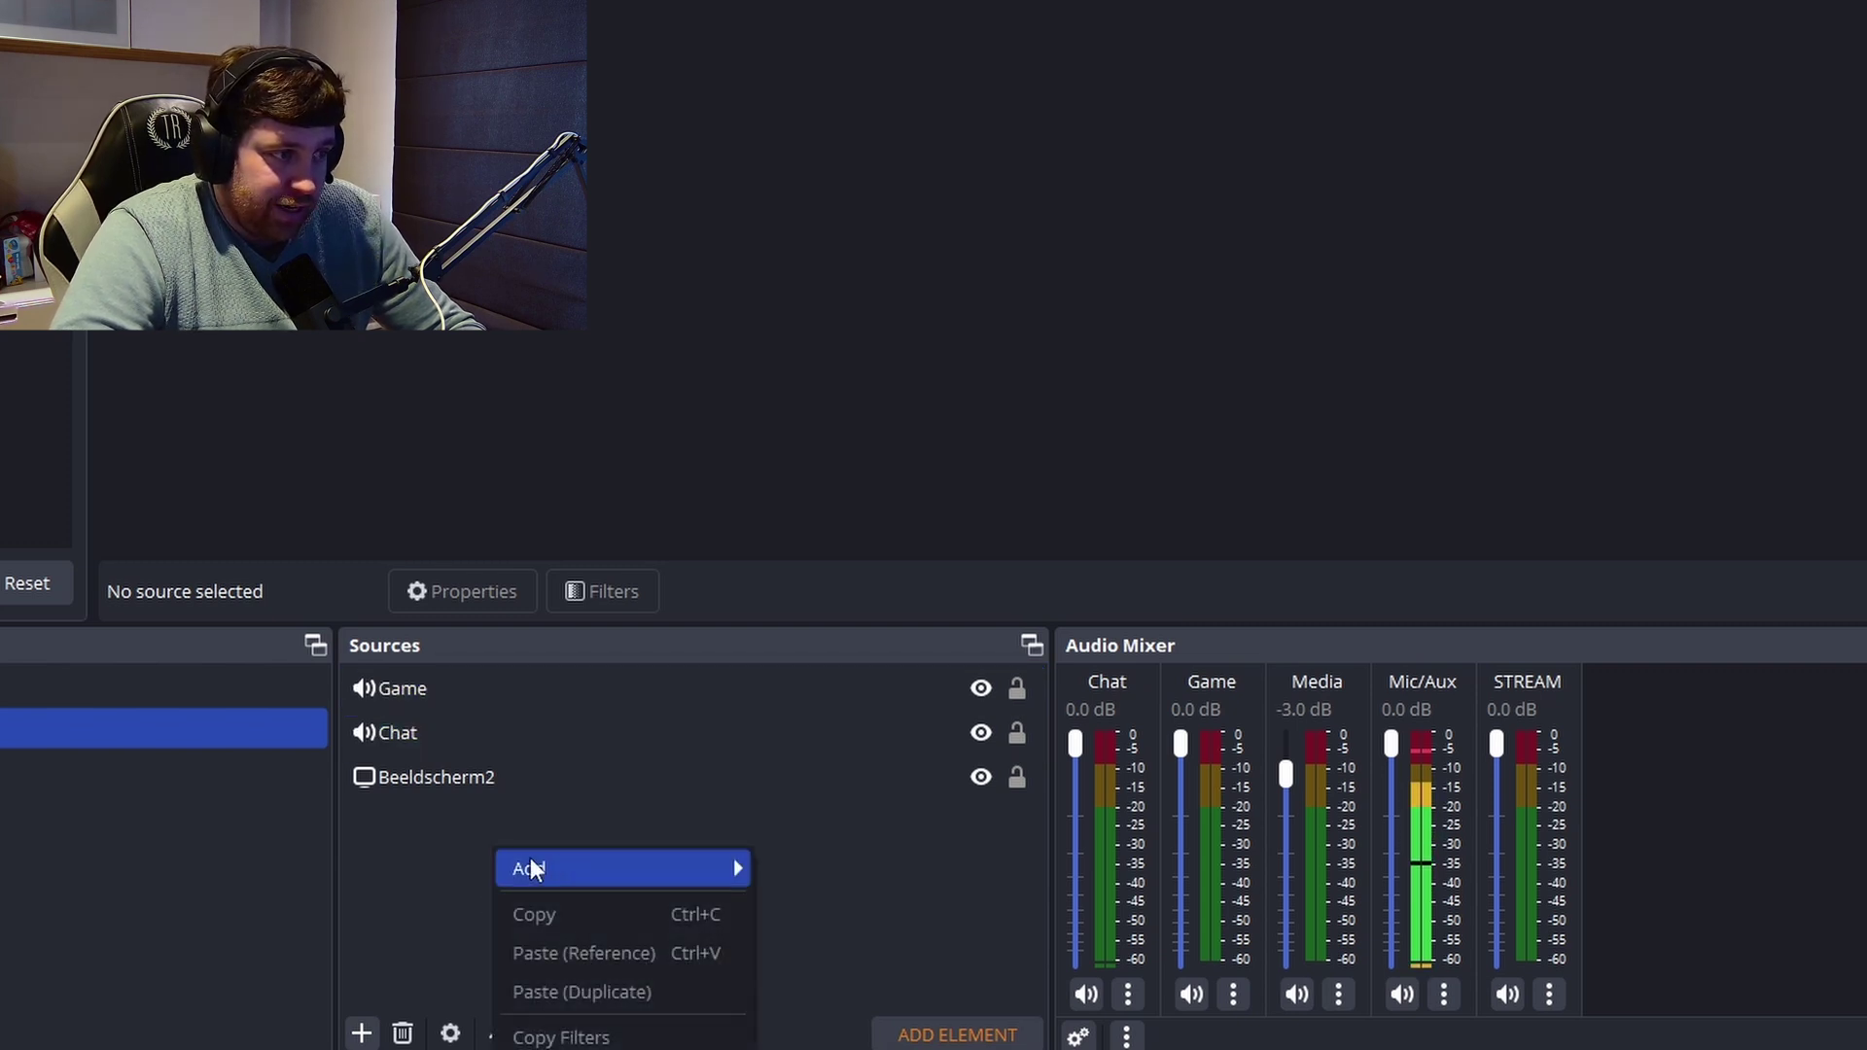
pyautogui.moveTo(586, 869)
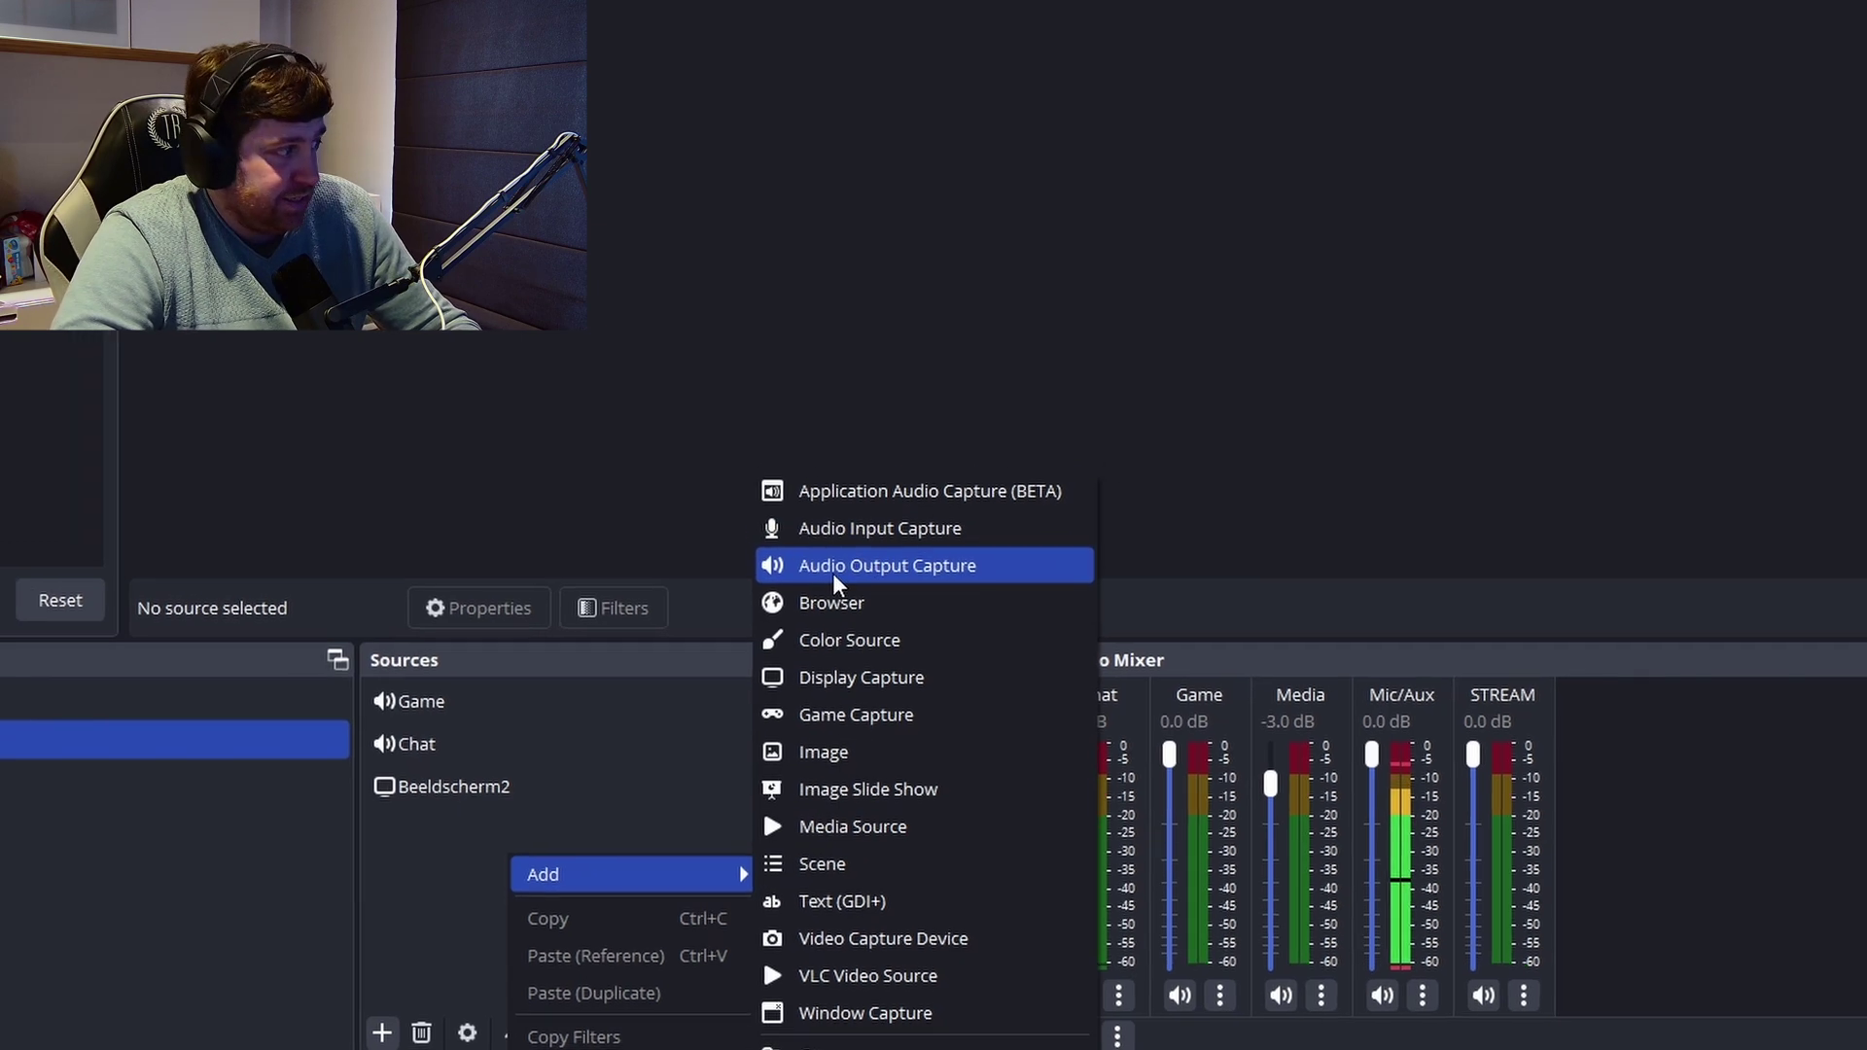
pyautogui.click(834, 568)
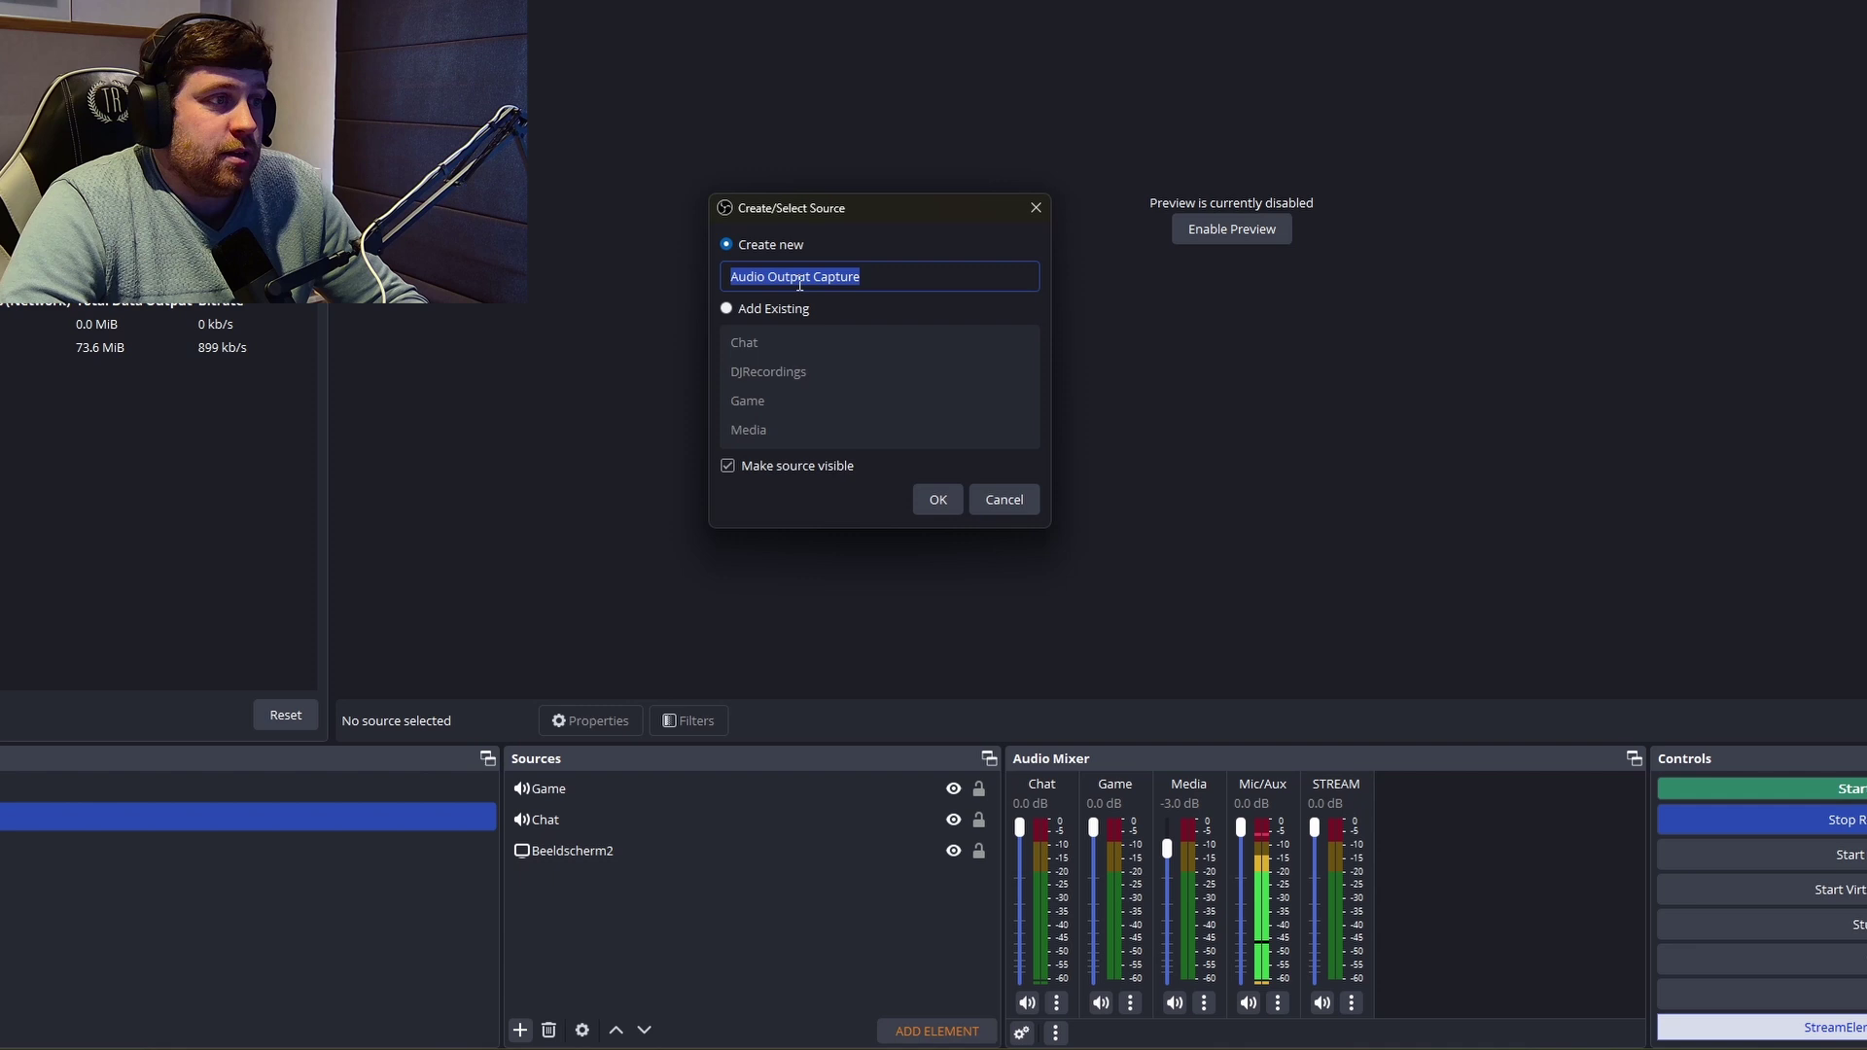
pyautogui.click(935, 501)
pyautogui.click(745, 132)
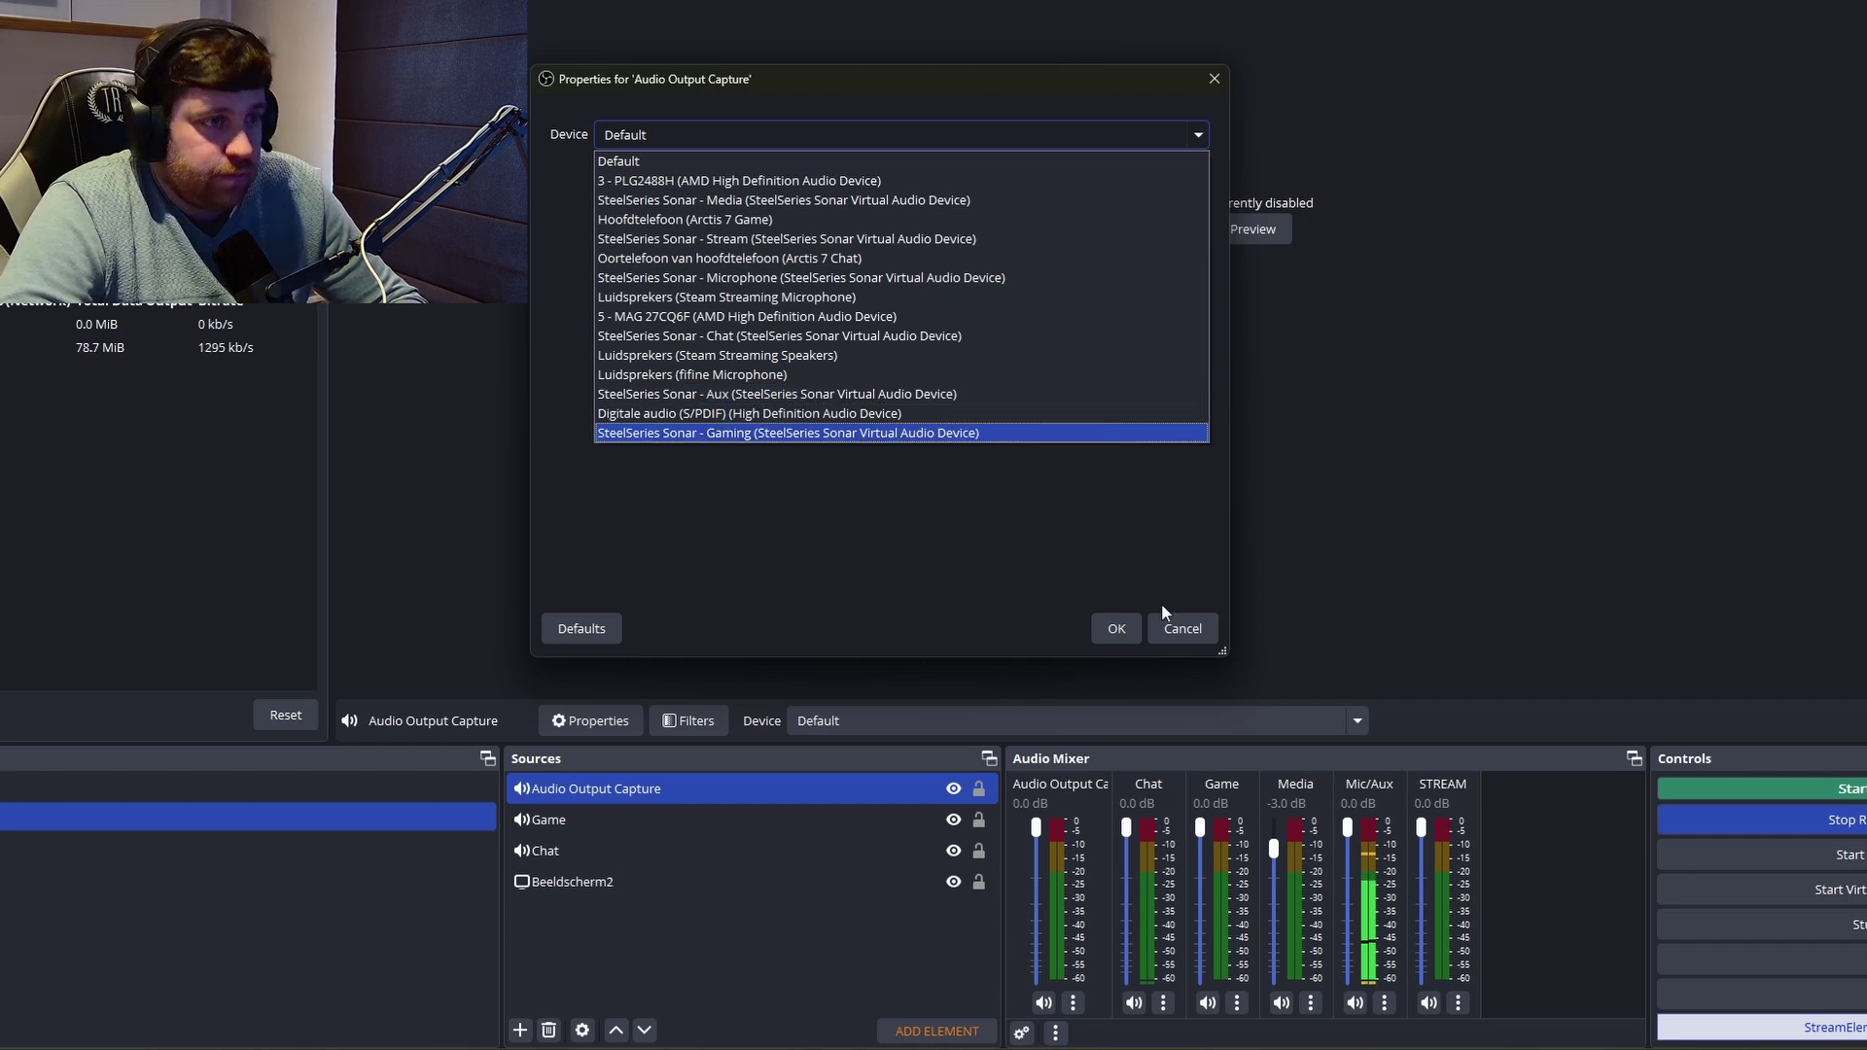
pyautogui.click(1181, 628)
pyautogui.click(1180, 628)
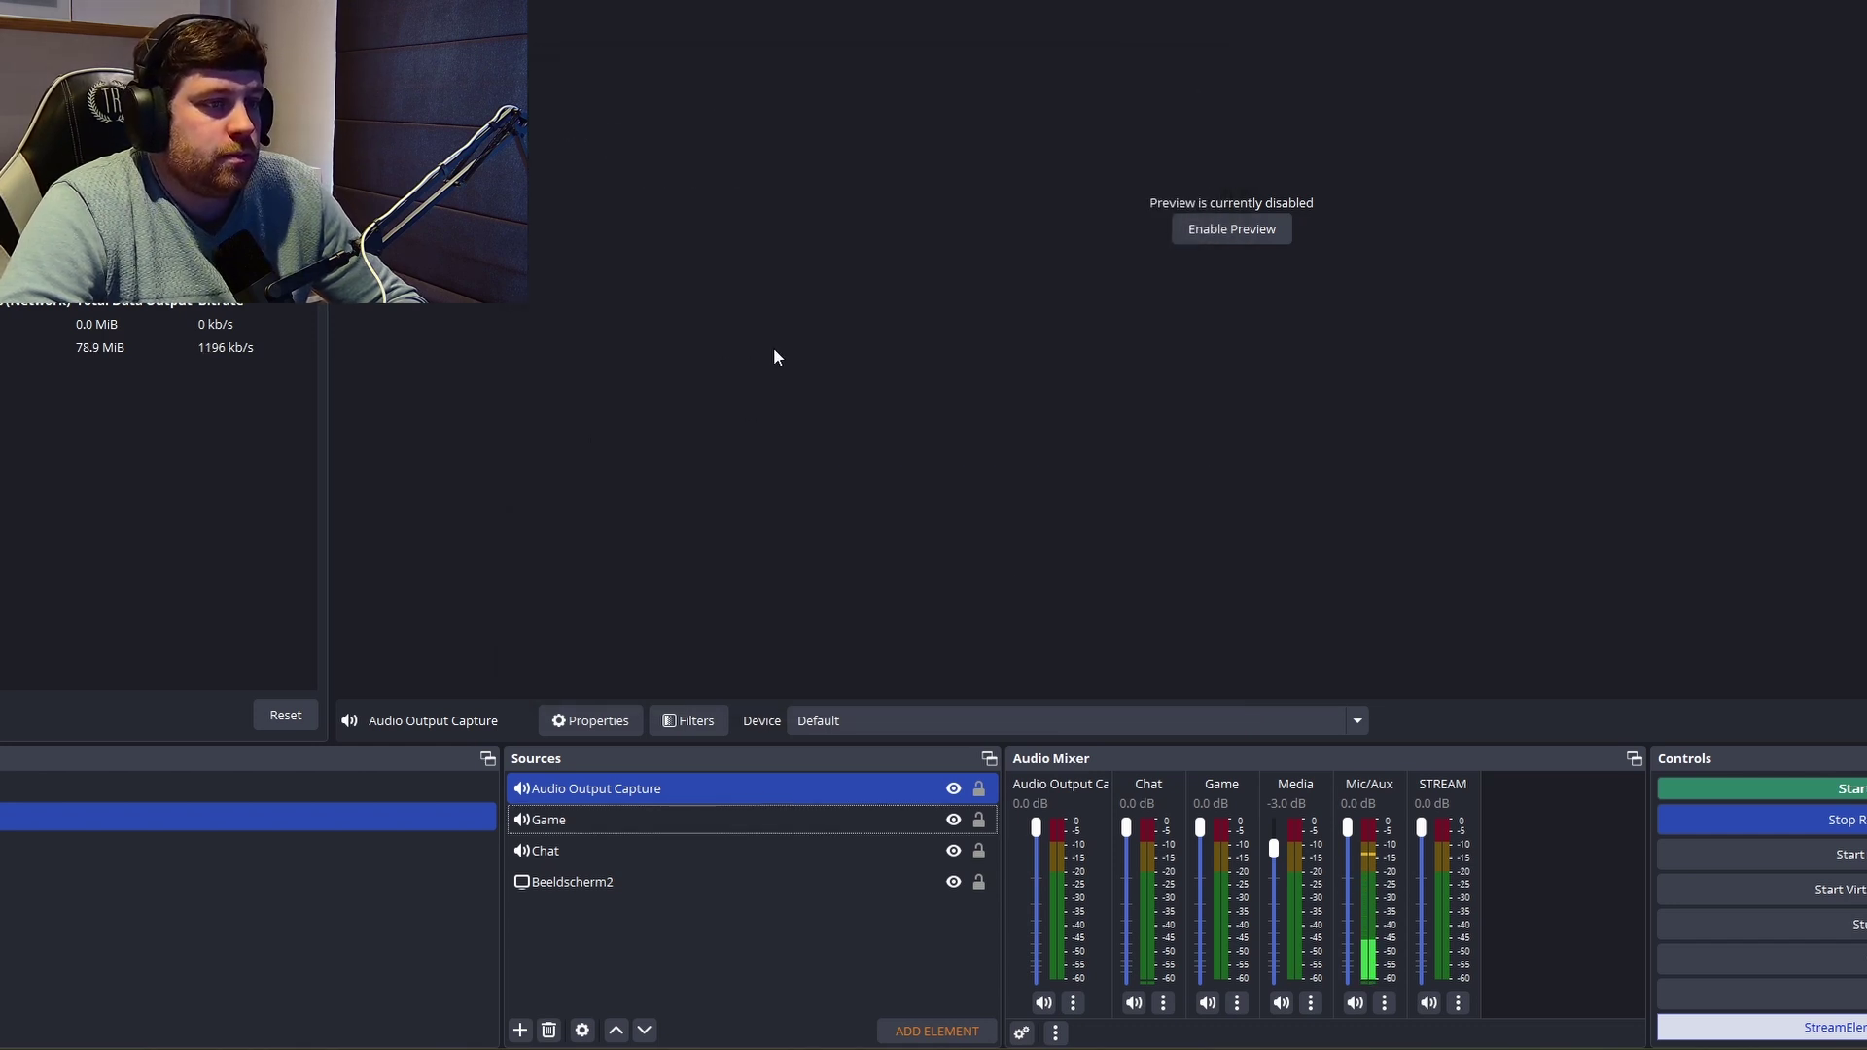
pyautogui.rightClick(669, 790)
pyautogui.click(735, 659)
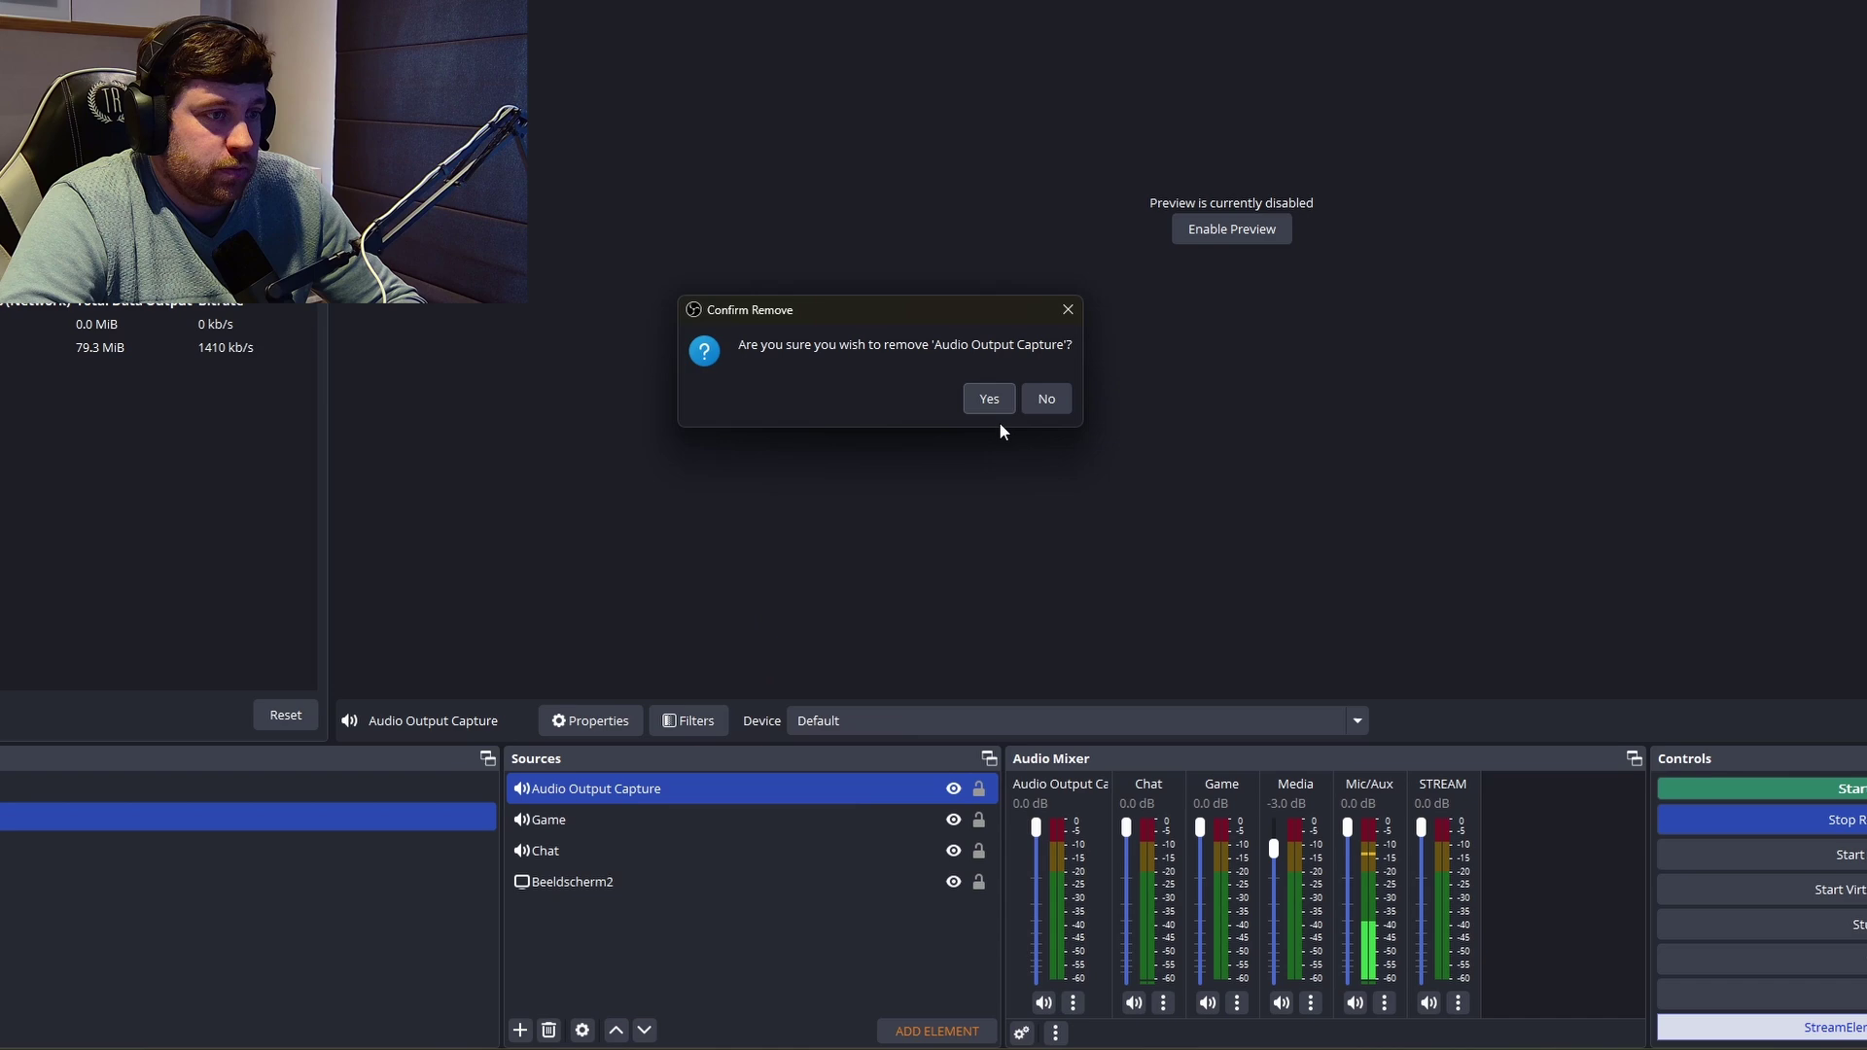
pyautogui.click(985, 397)
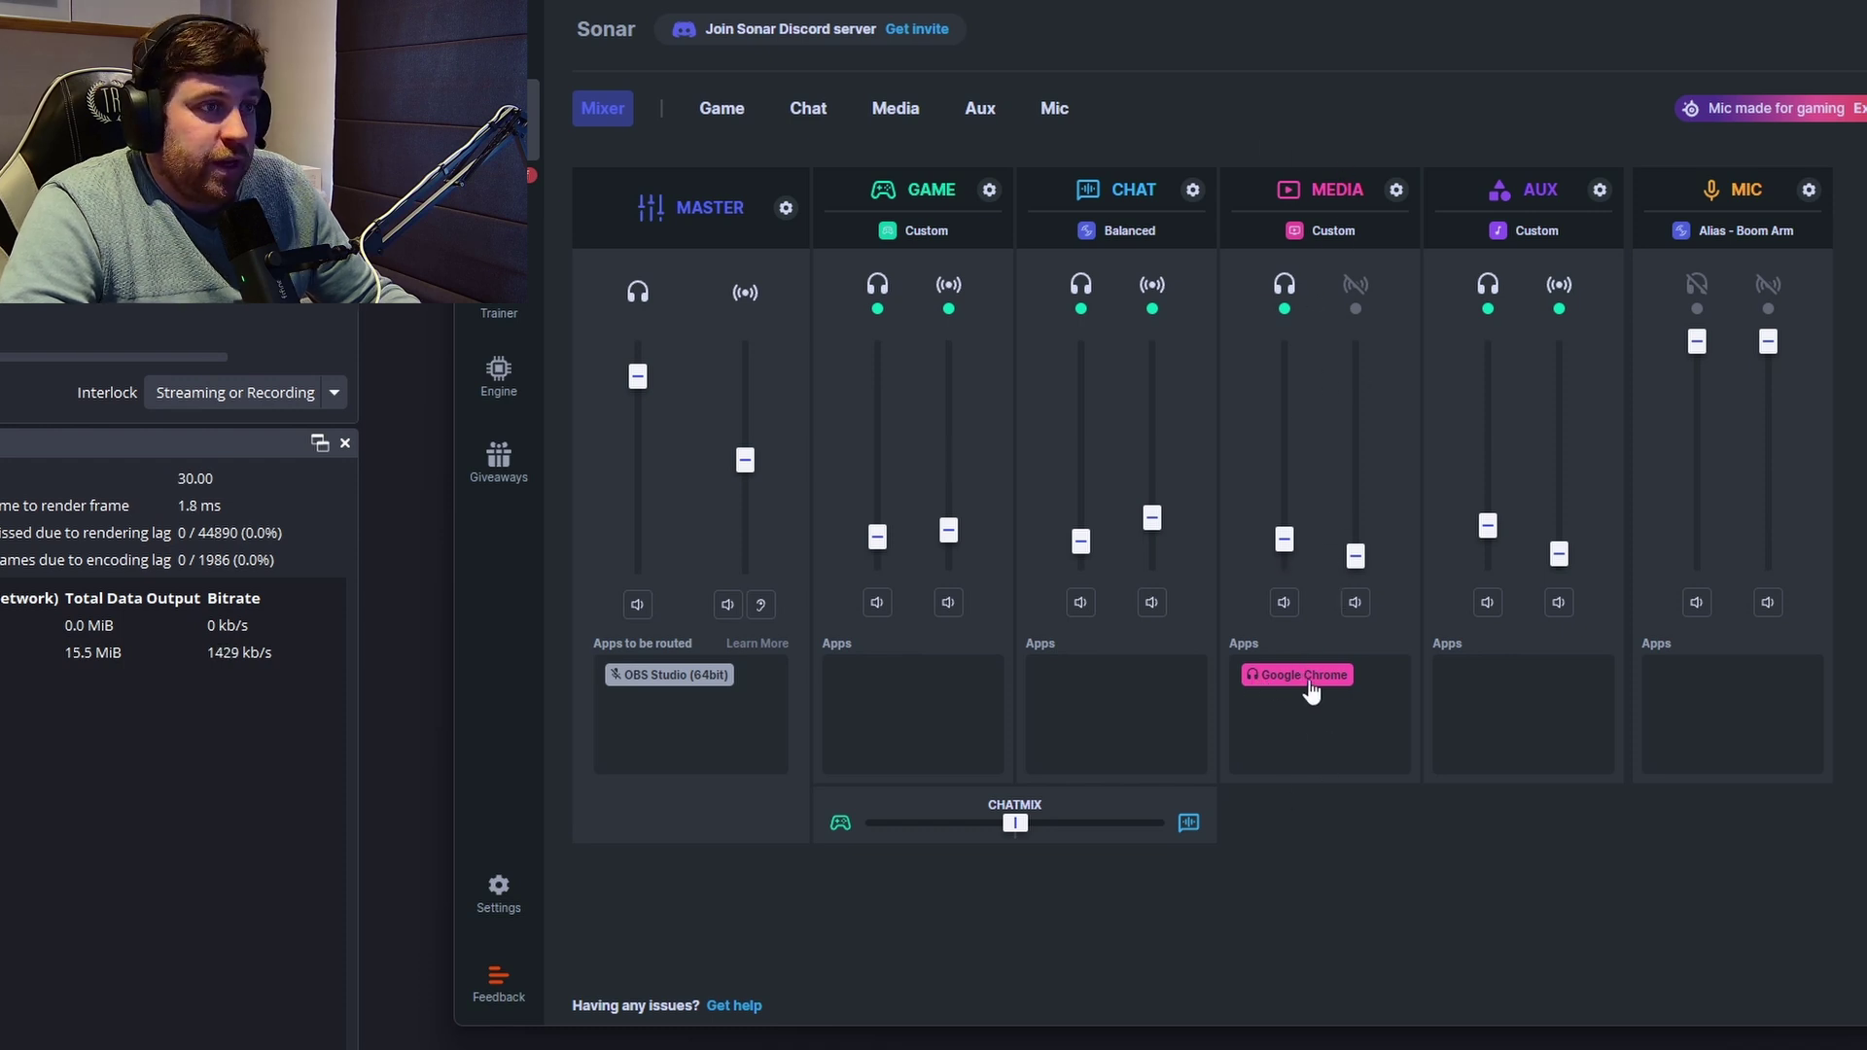
# - Keep Google Chrome in Sonar's Media channel and raise the OBS Media fader to -3.0 dB
pyautogui.moveTo(1308, 684)
pyautogui.mouseDown()
pyautogui.moveTo(902, 681)
pyautogui.moveTo(1401, 698)
pyautogui.moveTo(985, 674)
pyautogui.moveTo(1304, 688)
pyautogui.mouseUp()
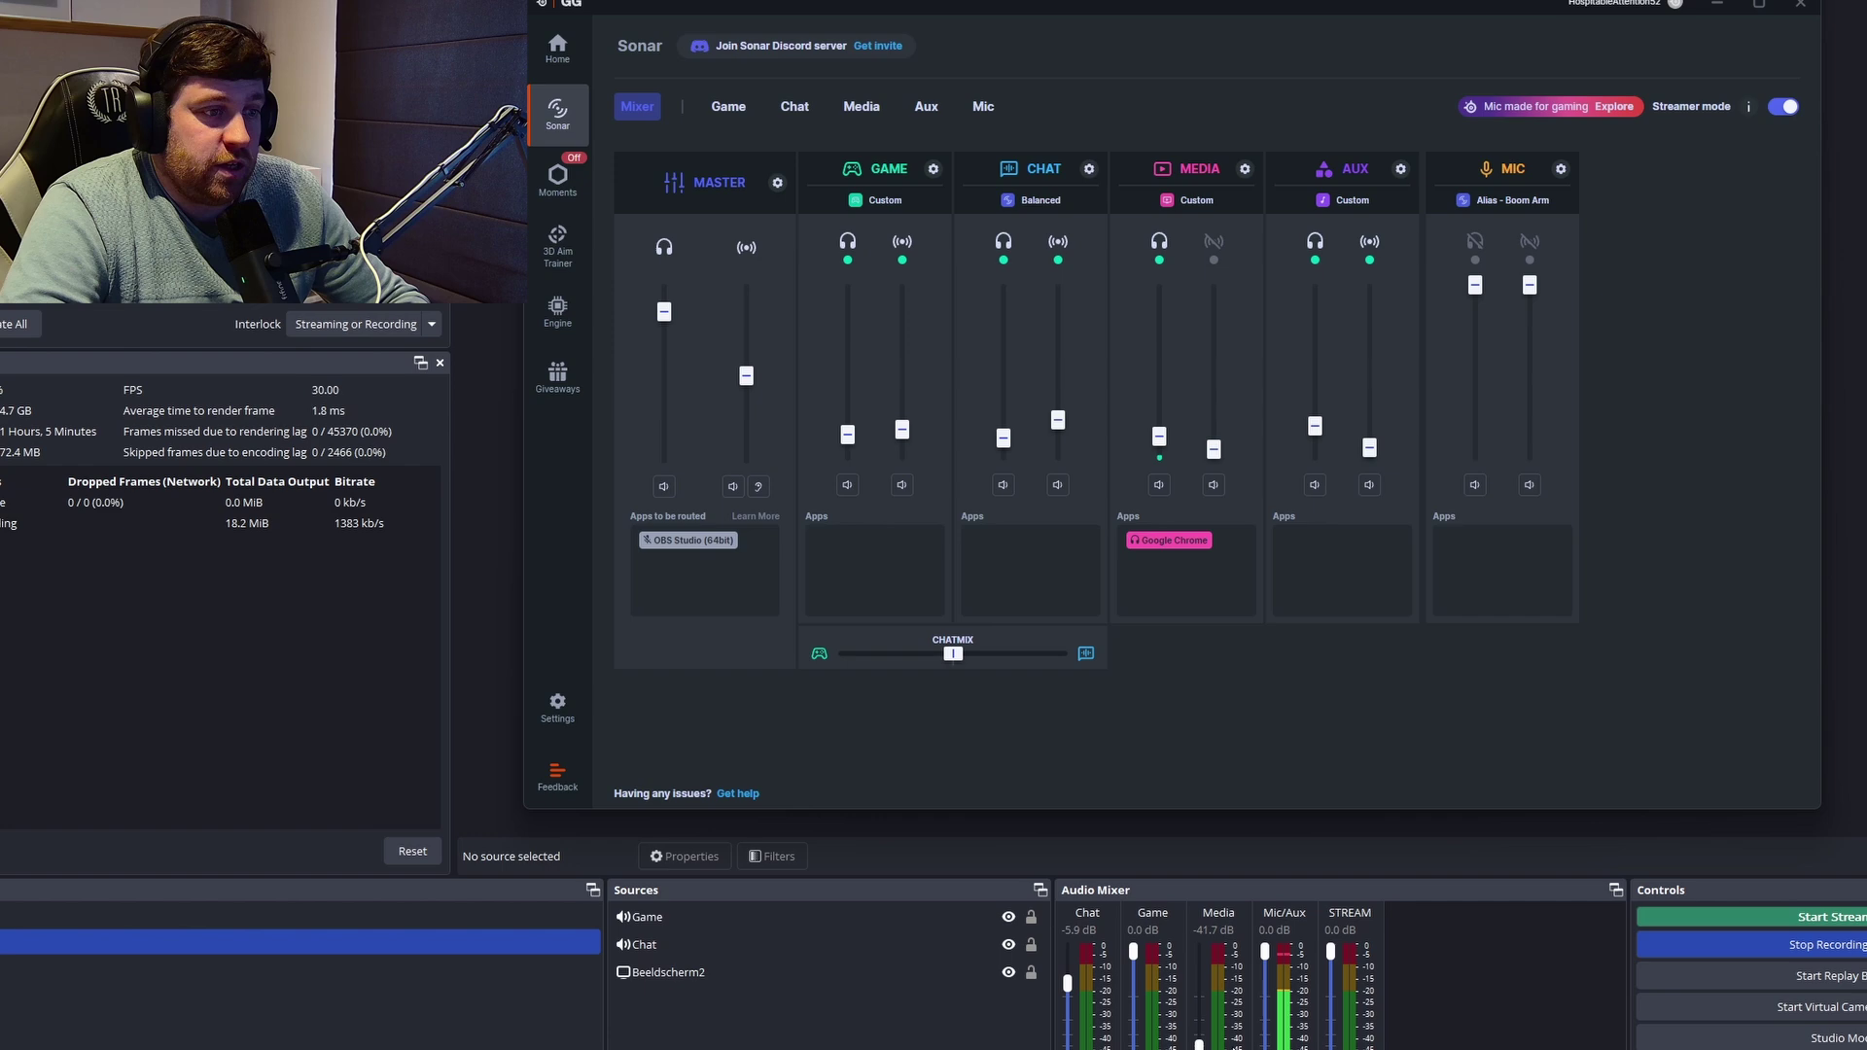
pyautogui.moveTo(1158, 963); pyautogui.dragTo(1158, 914)
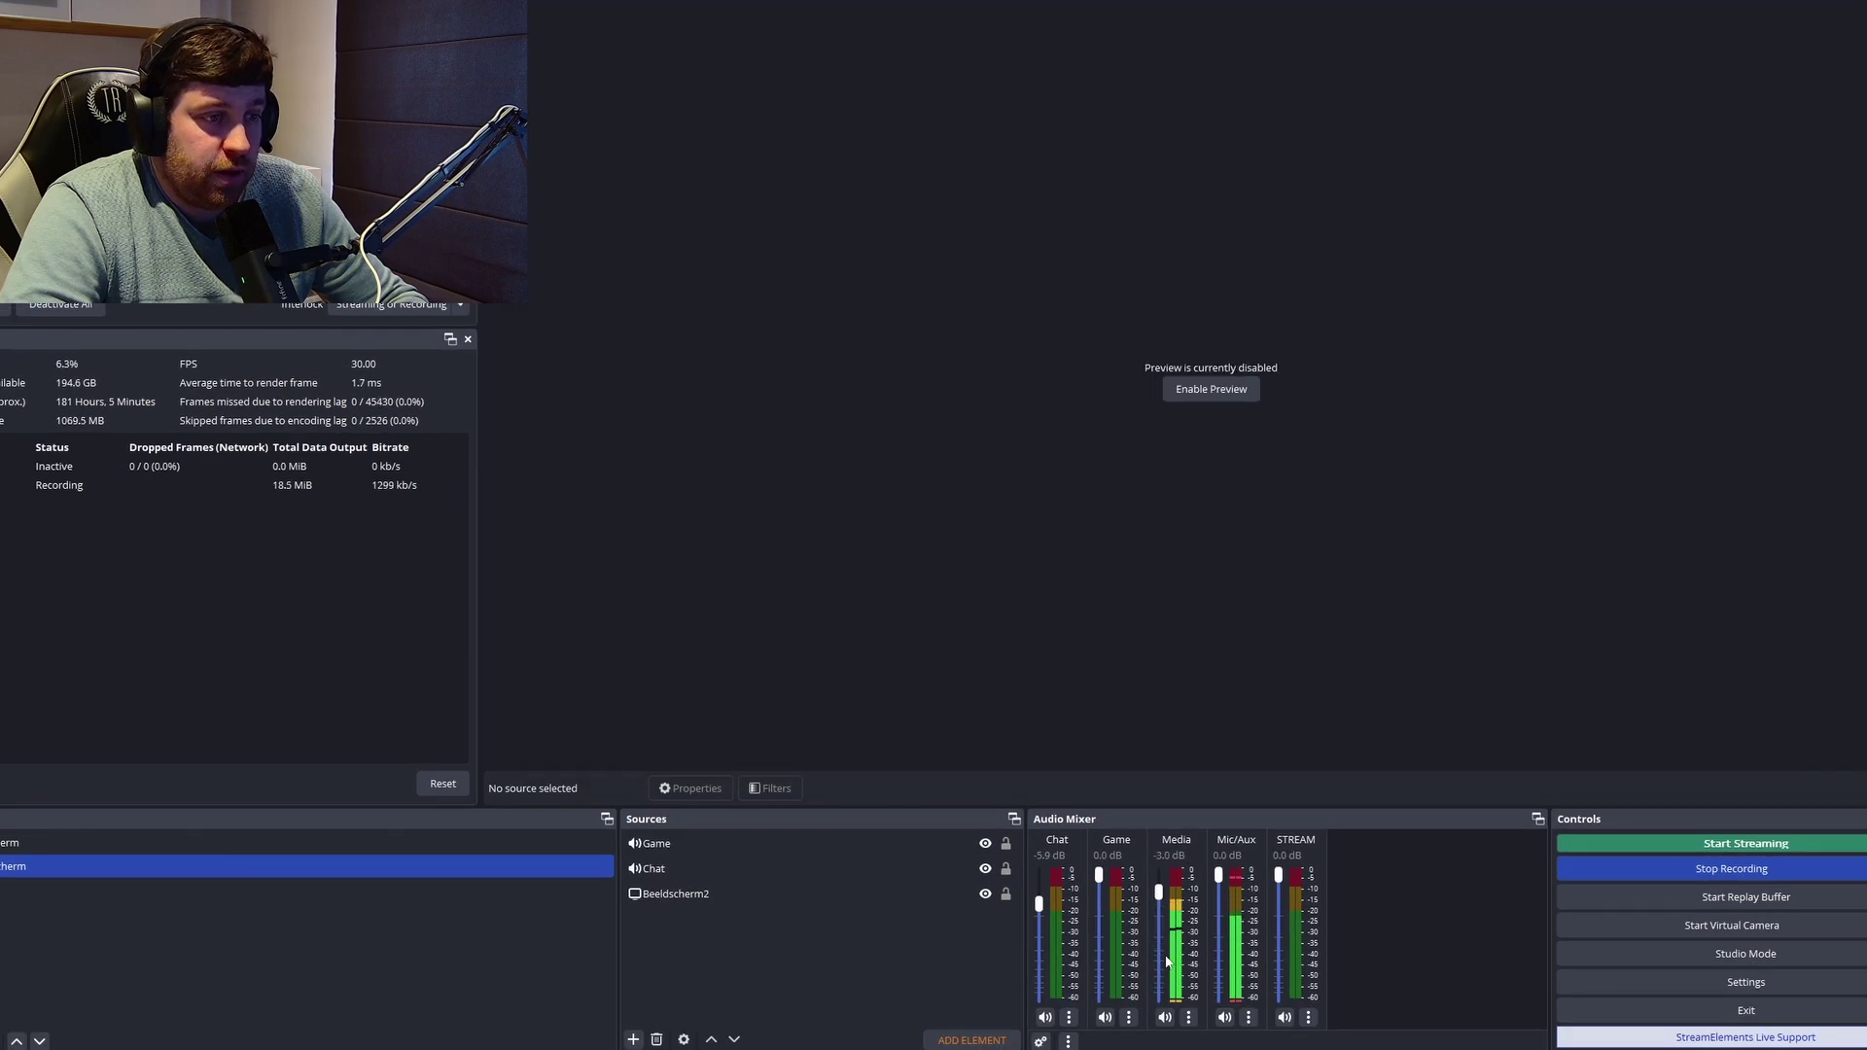
# - In Sonar, set the Media stream output to 78% and turn off the Chat and Game stream outputs
pyautogui.hotkey('alt', 'Tab')
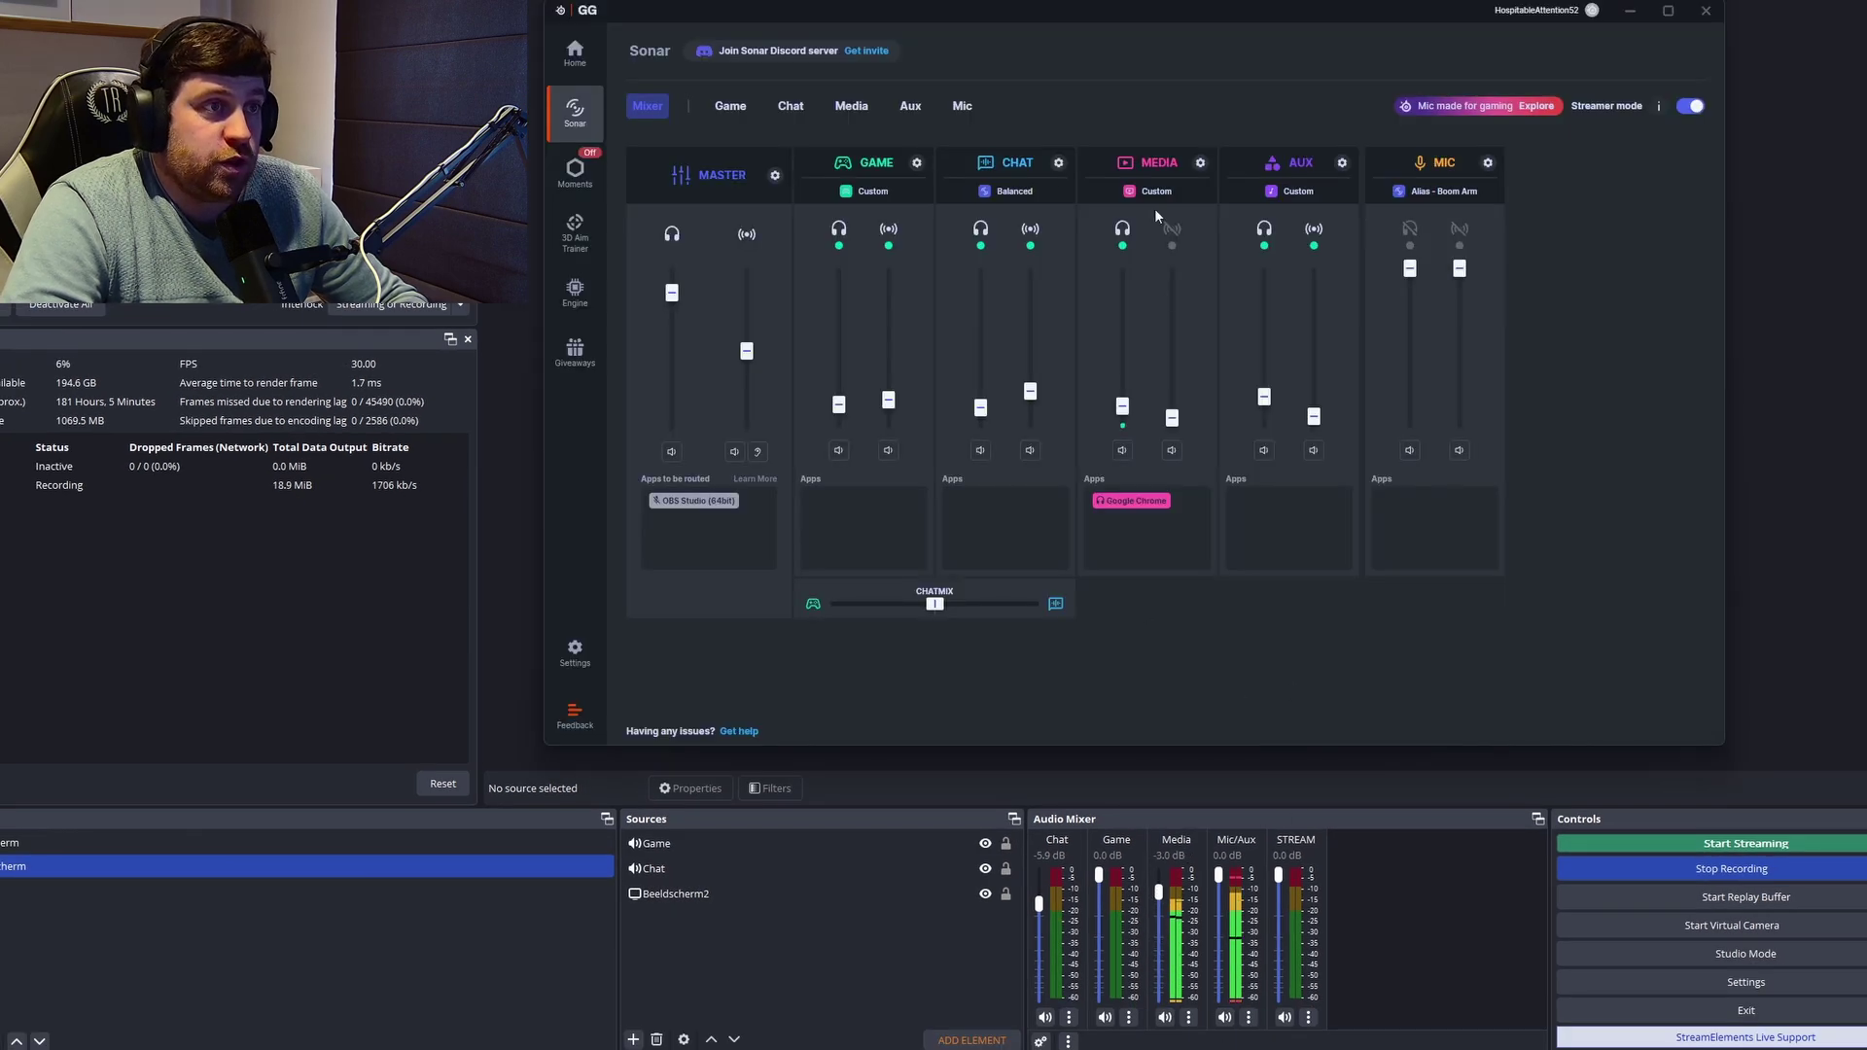
pyautogui.click(1173, 233)
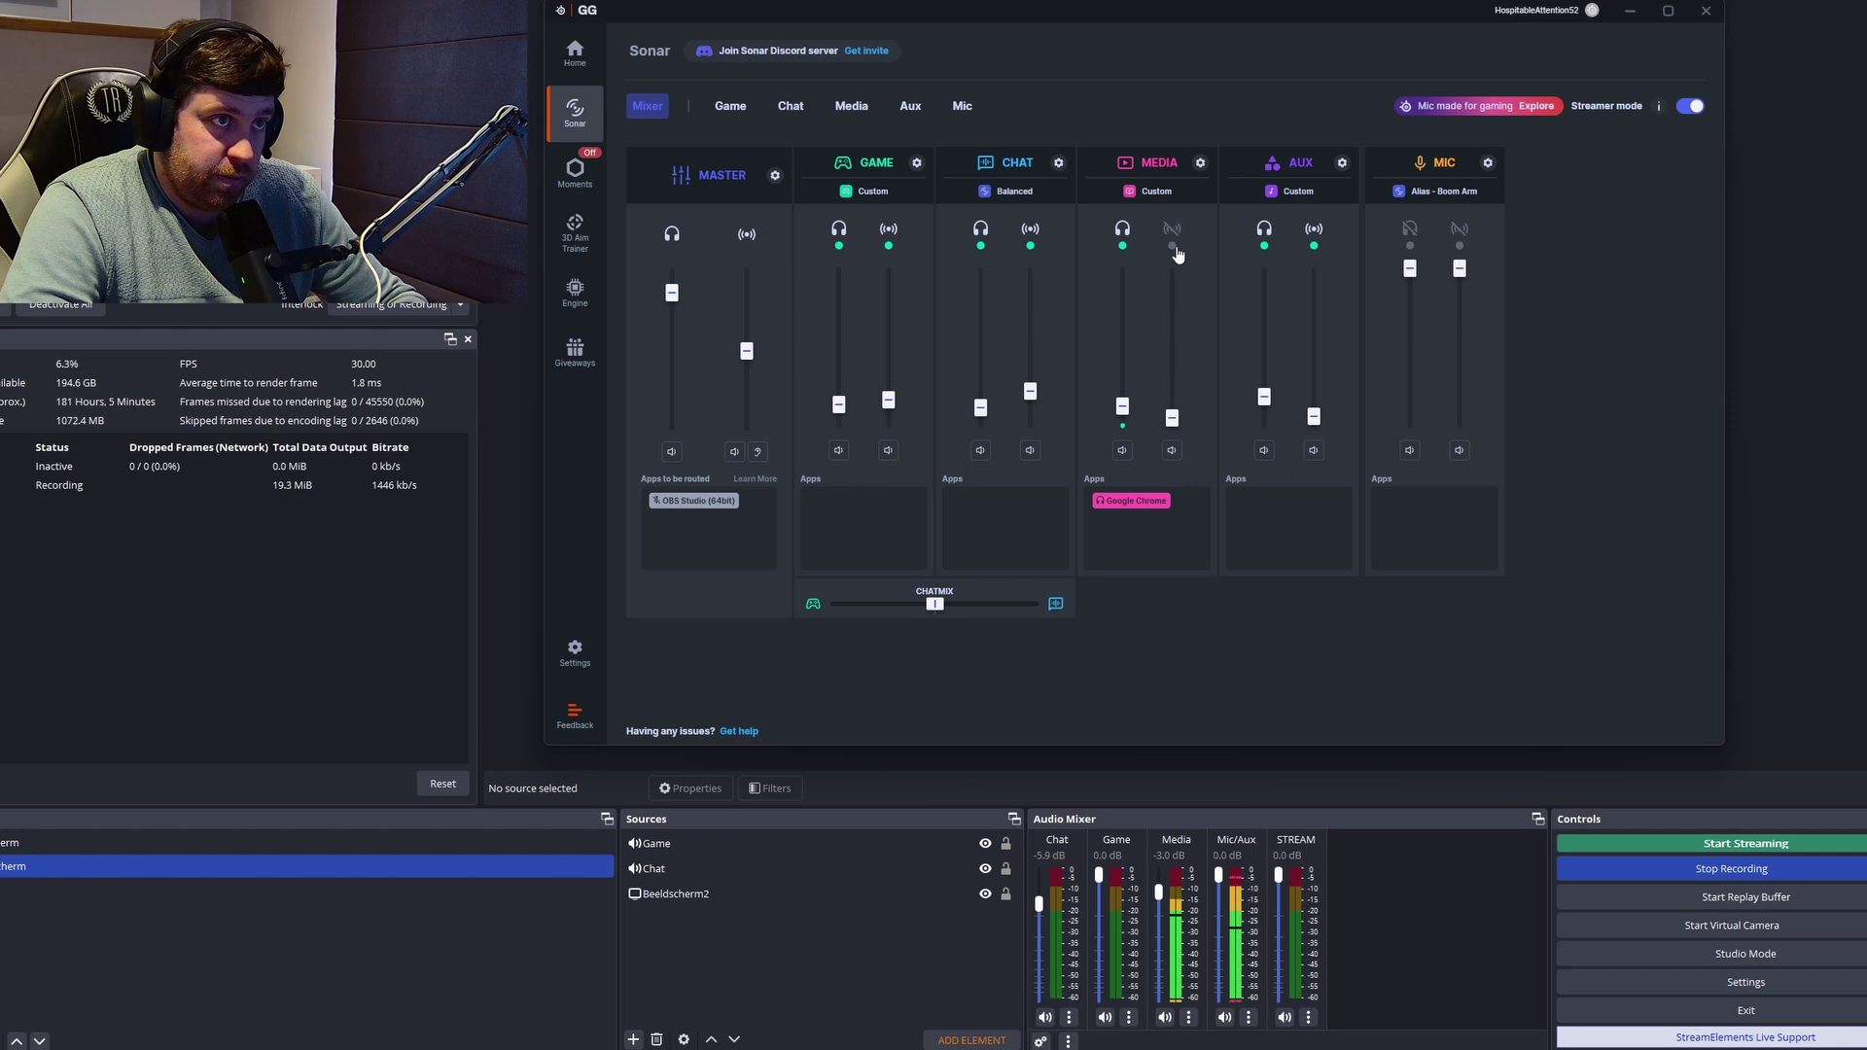
pyautogui.click(1173, 234)
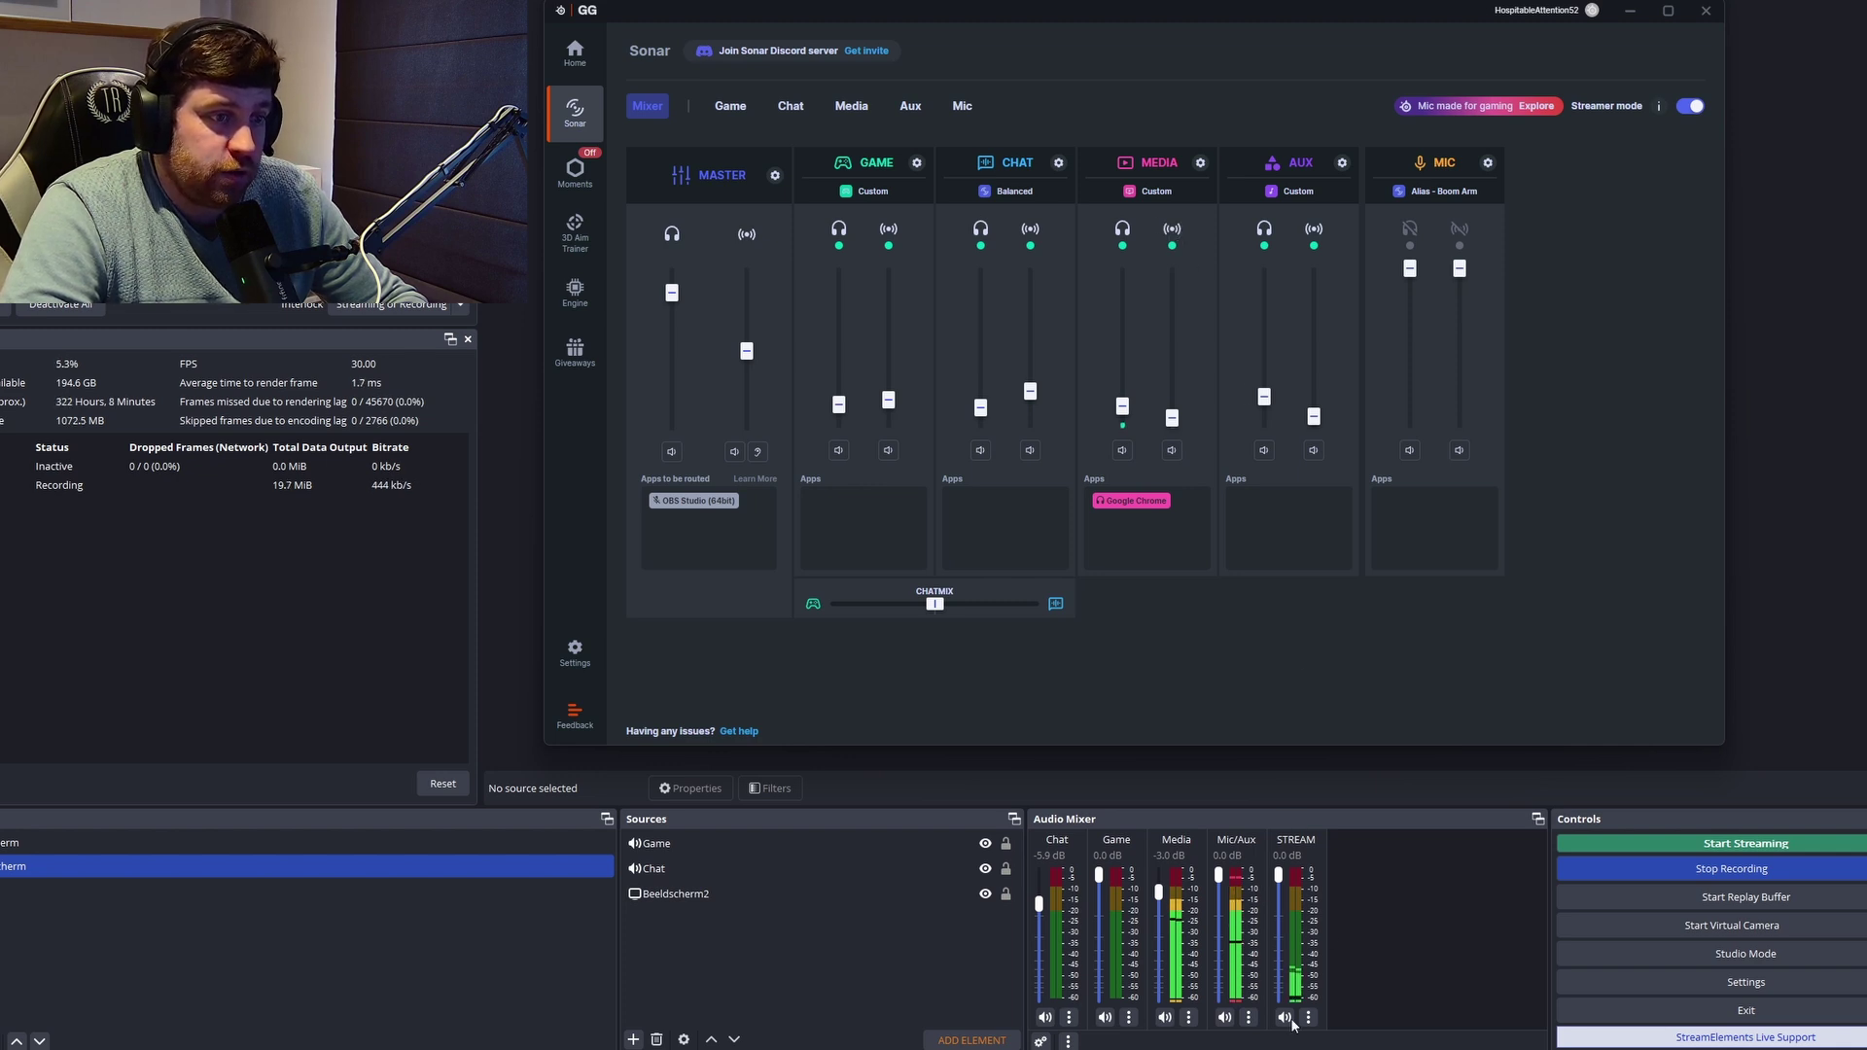
pyautogui.moveTo(1172, 418)
pyautogui.mouseDown()
pyautogui.moveTo(1173, 309)
pyautogui.moveTo(1171, 411)
pyautogui.mouseUp()
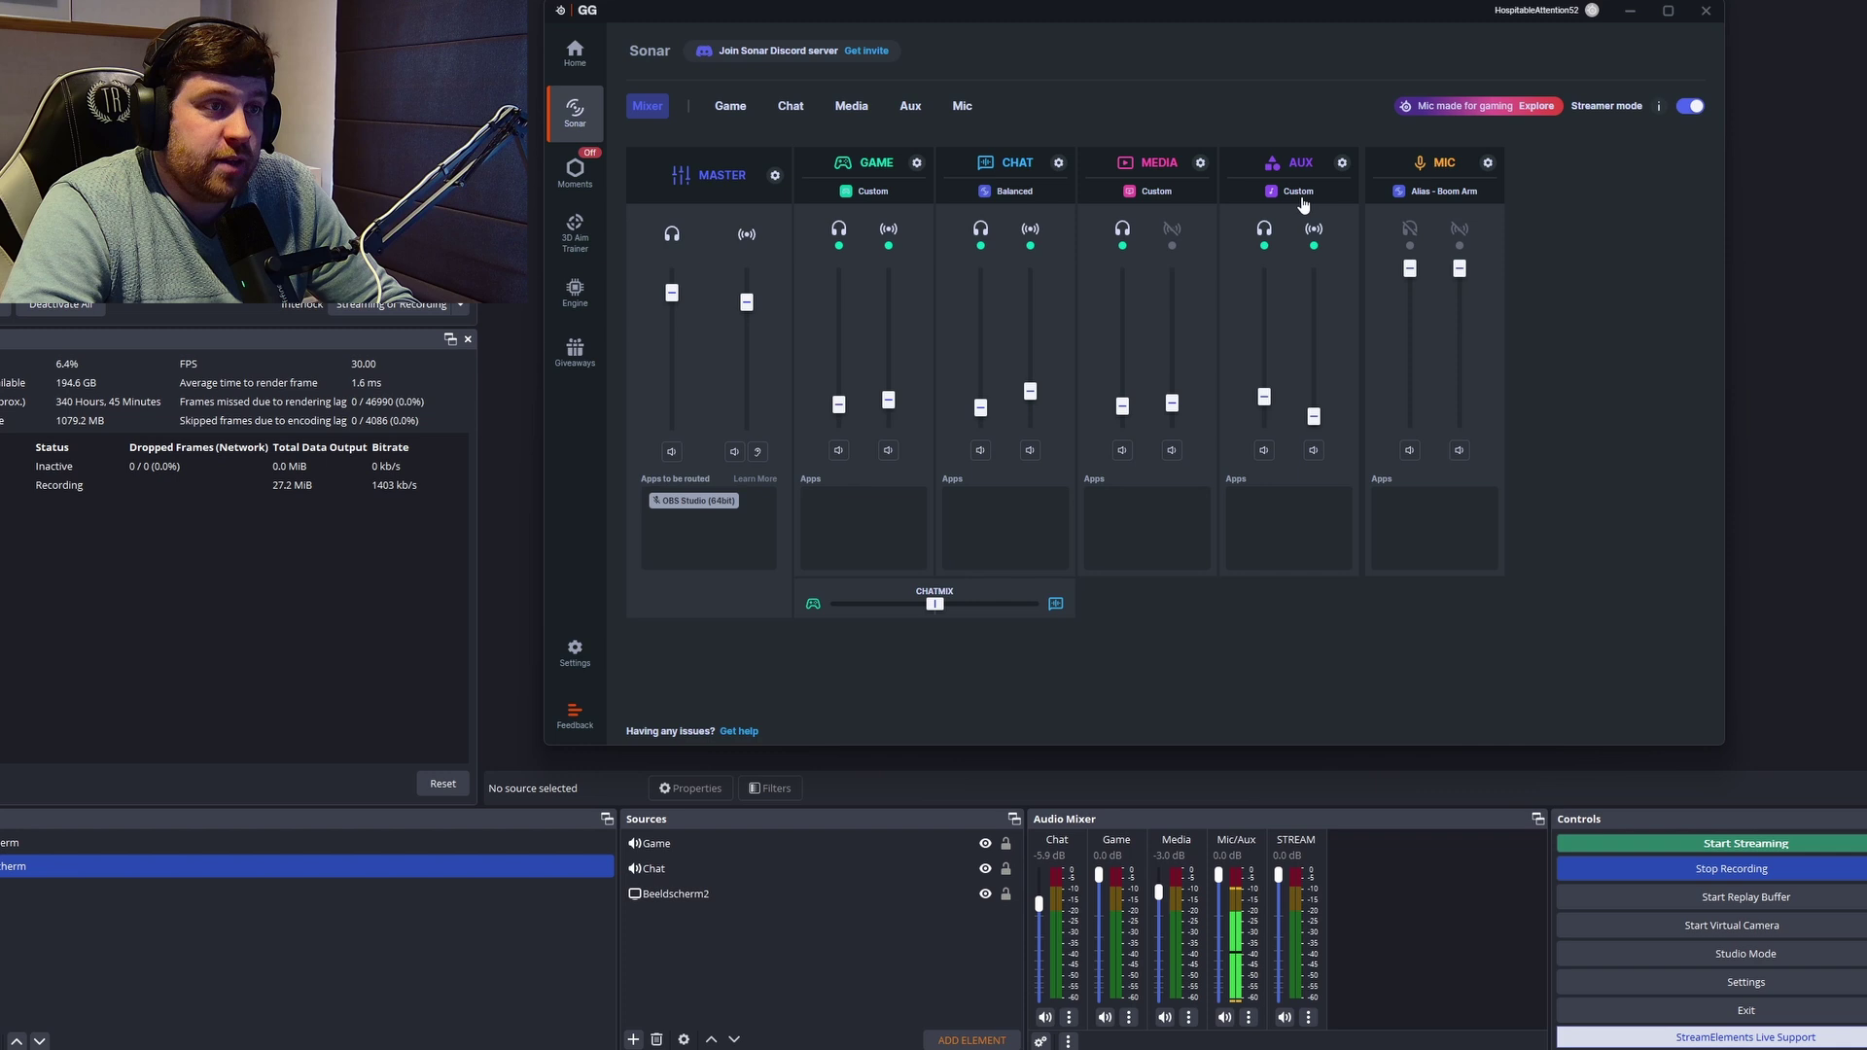
pyautogui.click(1029, 230)
pyautogui.click(887, 230)
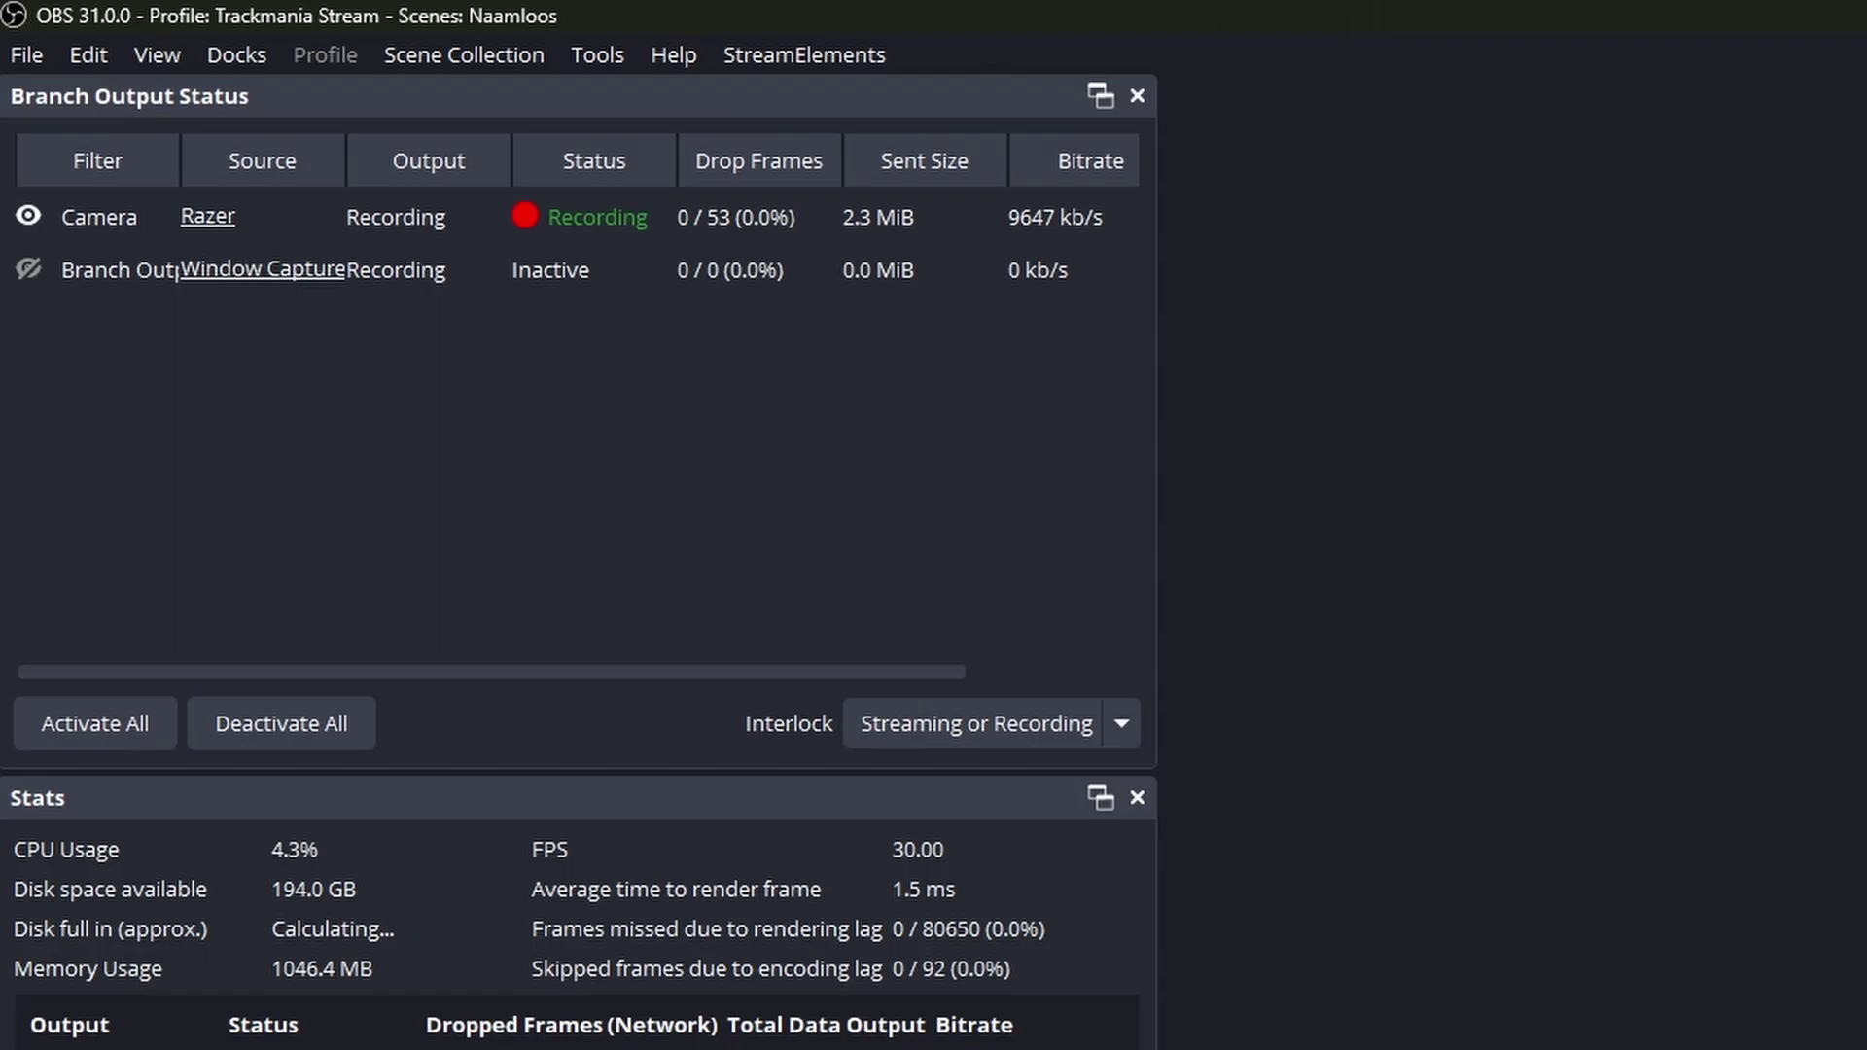
# - Review the OBS Output streaming settings, confirm with OK, then open Advanced Audio Properties
pyautogui.click(15, 55)
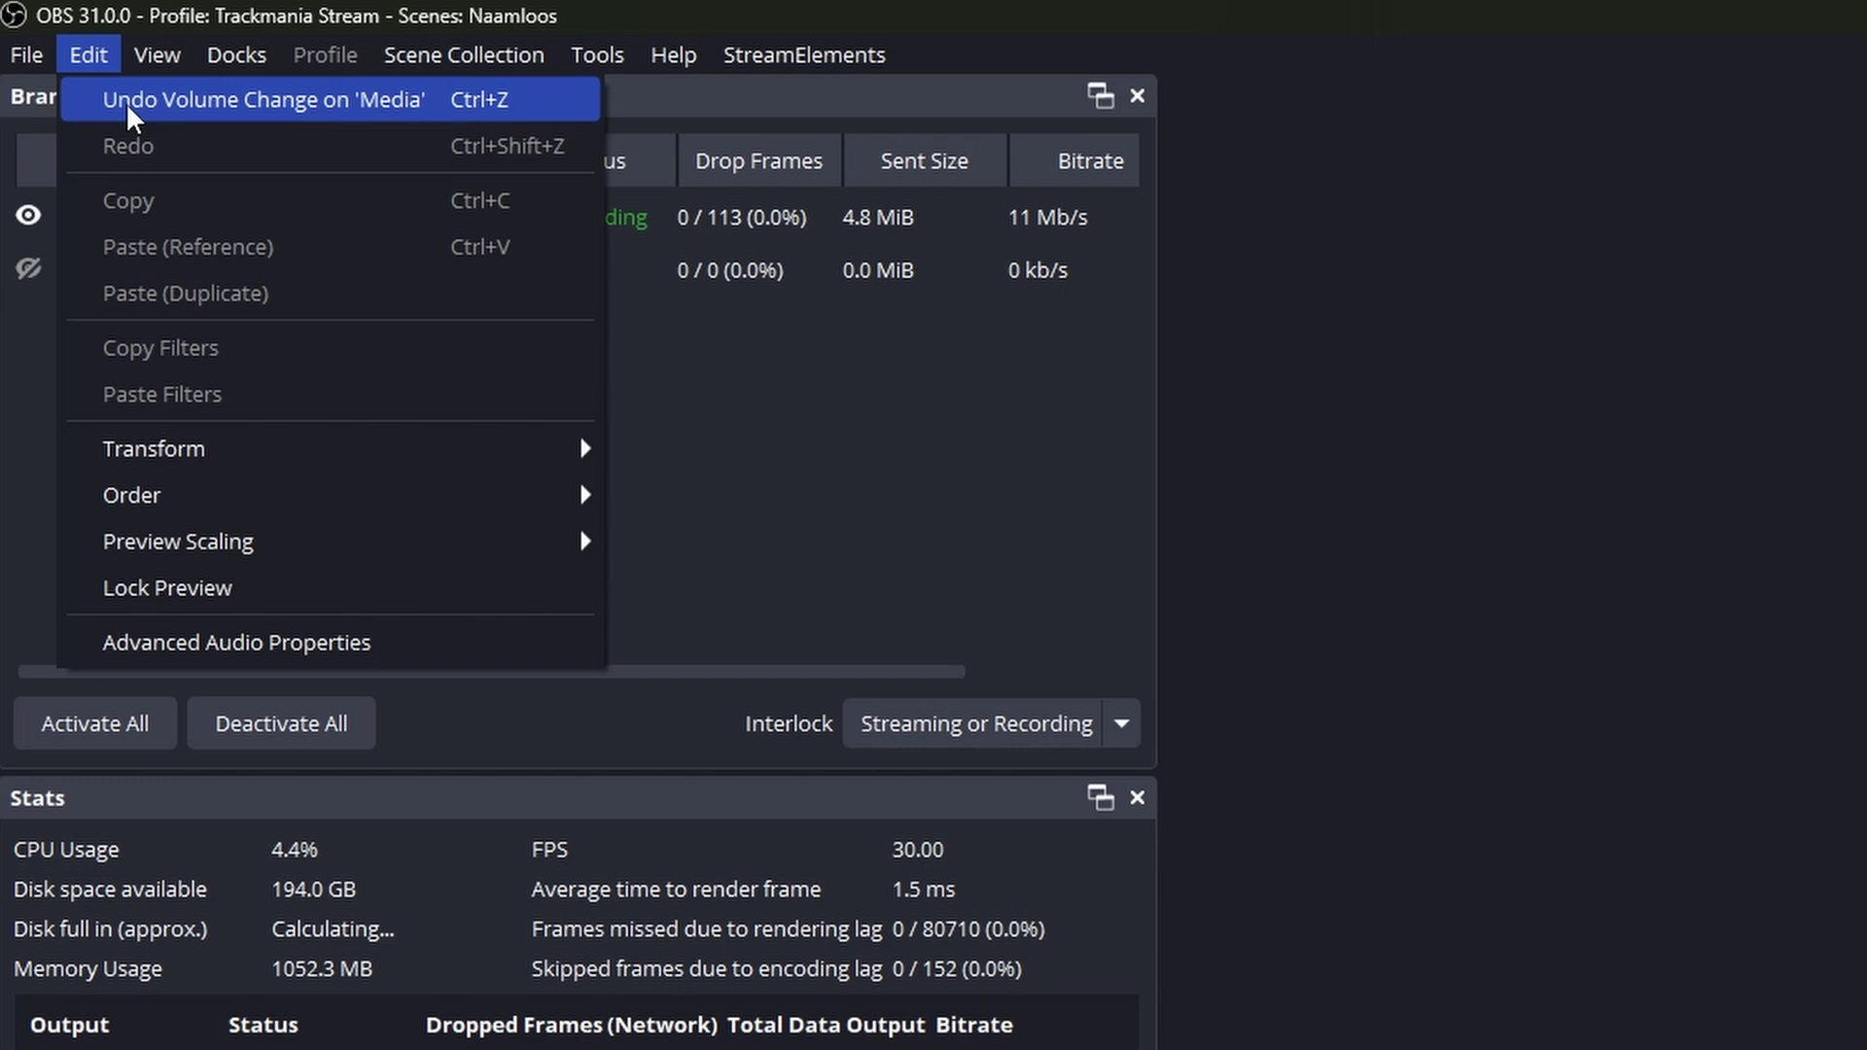
pyautogui.click(39, 199)
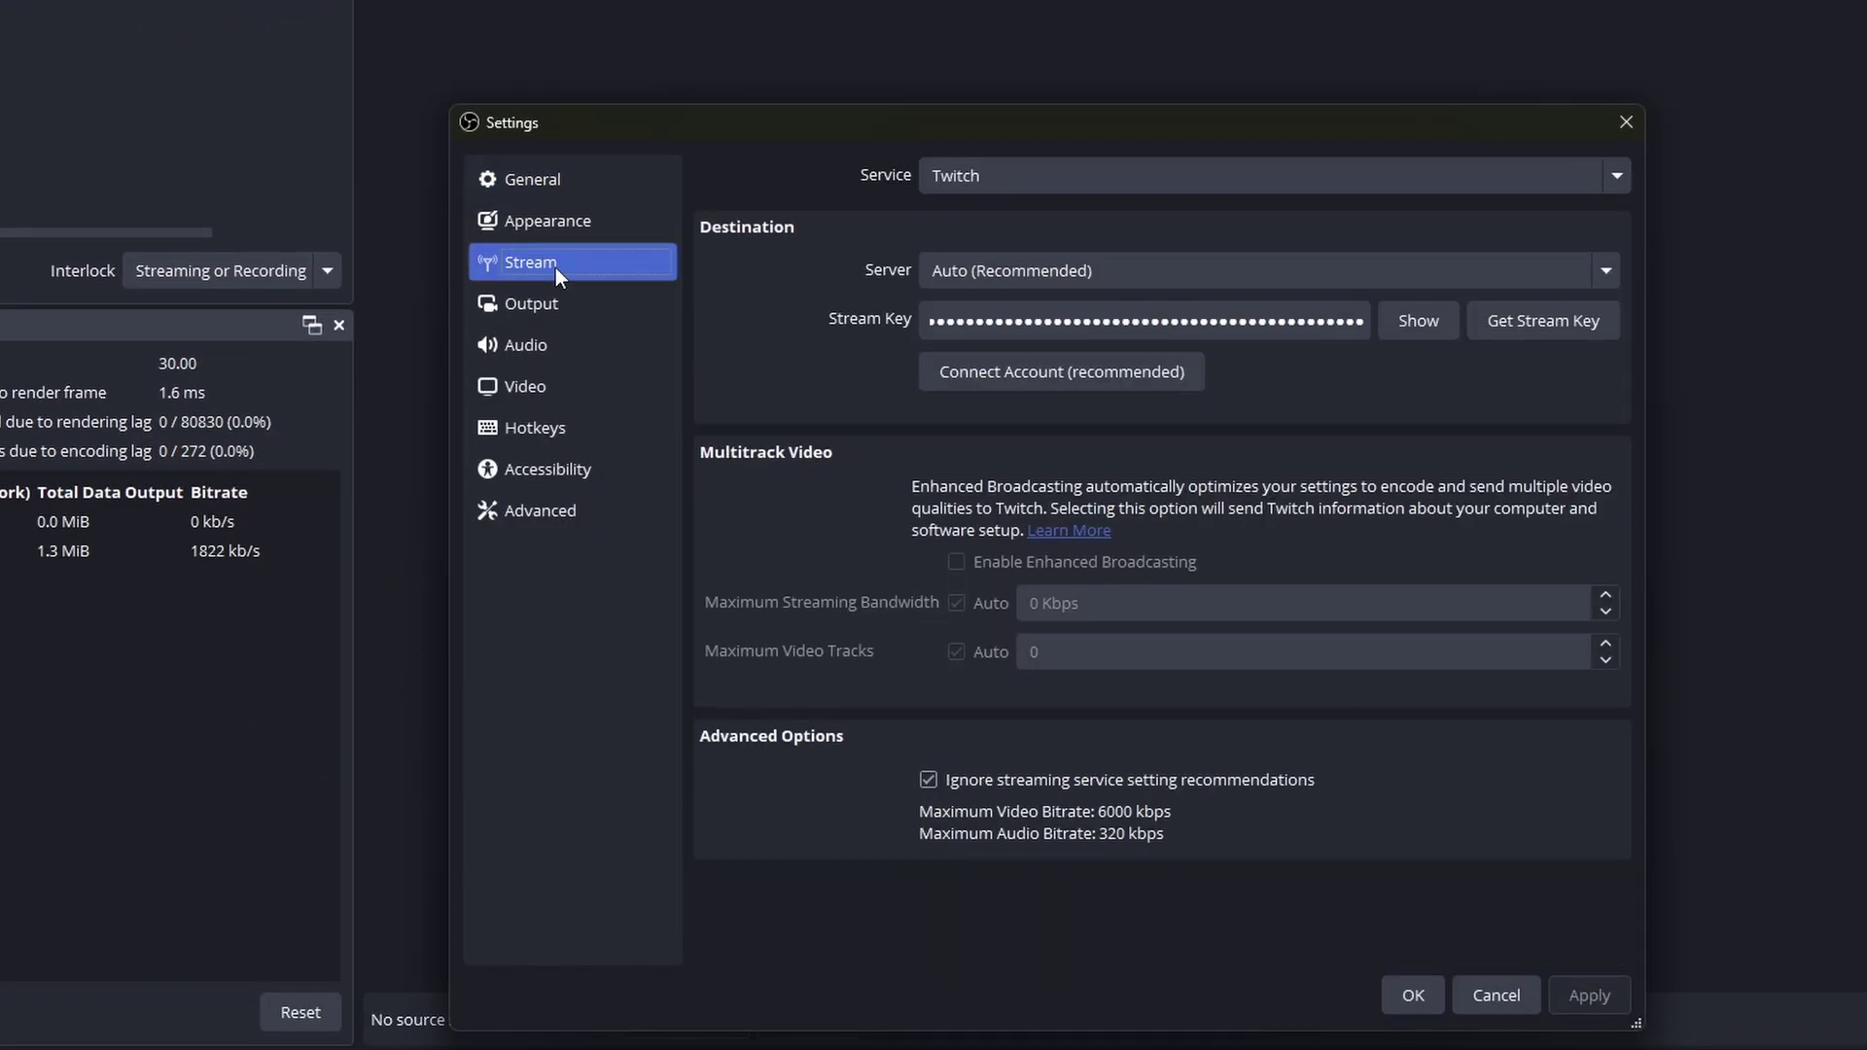
pyautogui.click(545, 309)
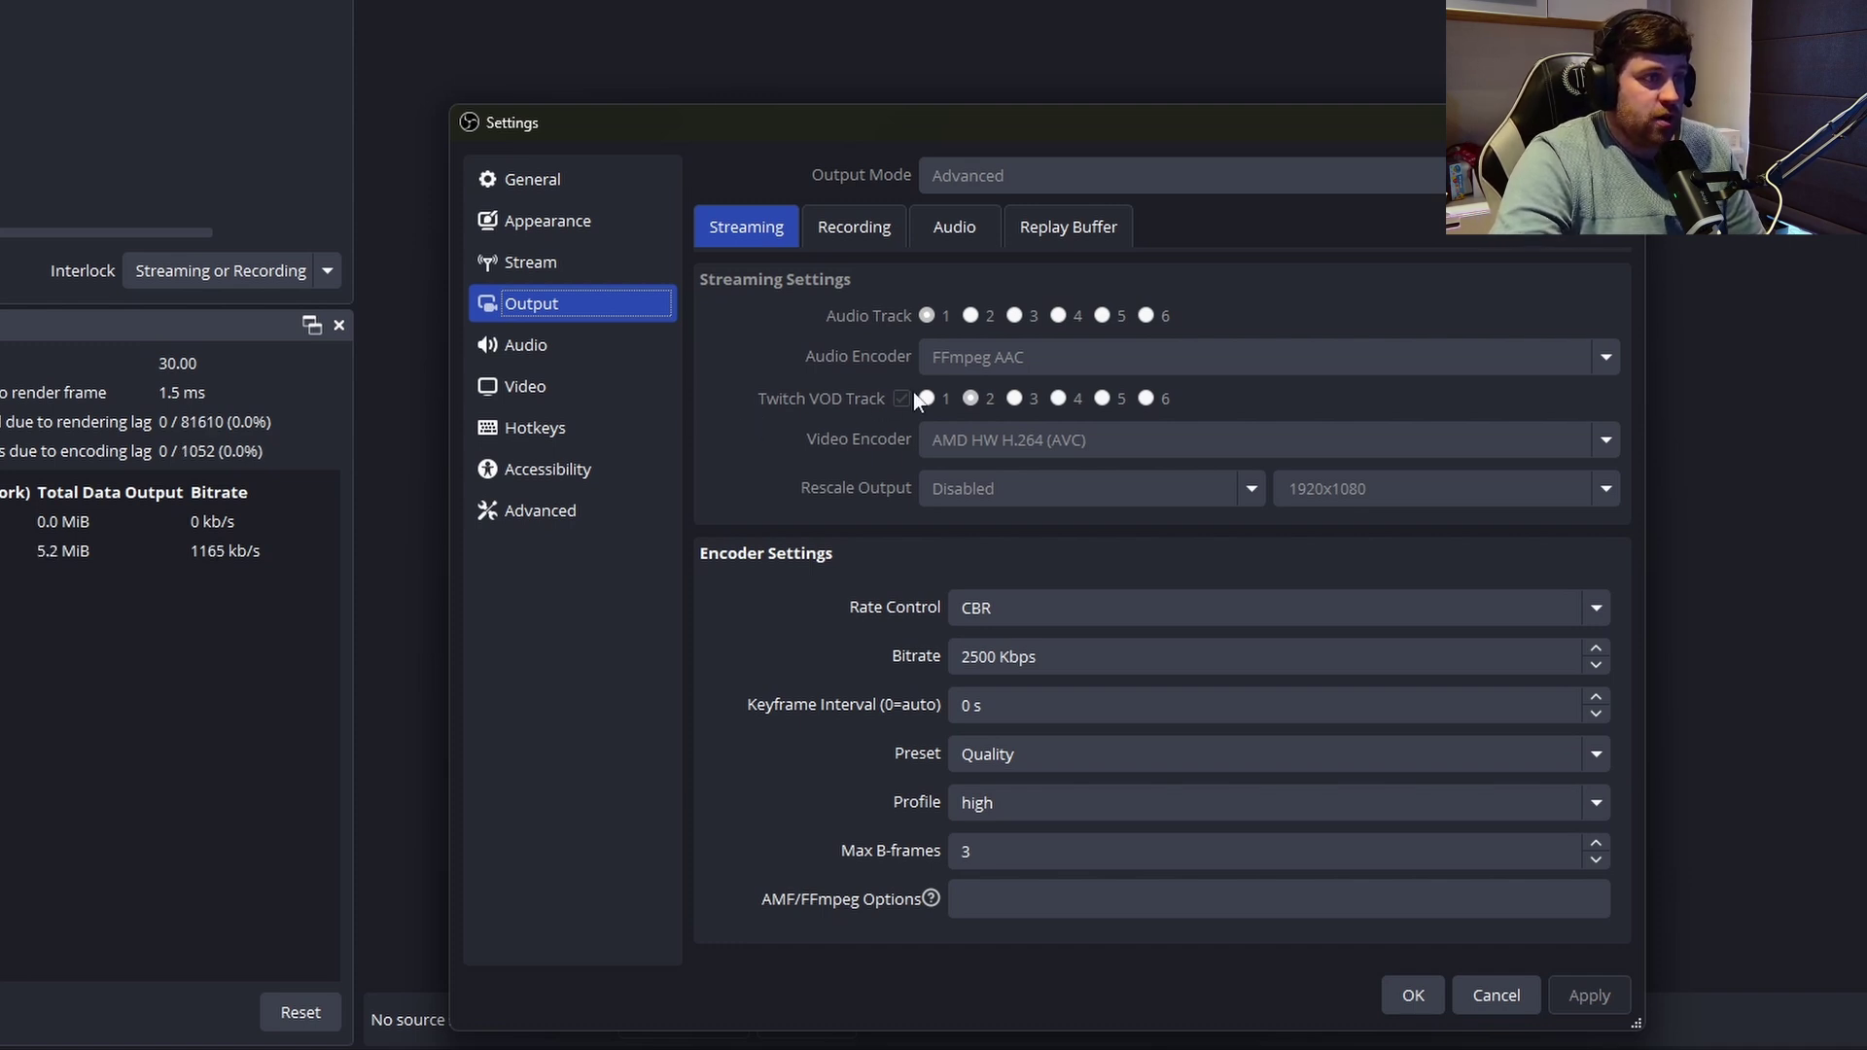
pyautogui.click(1411, 994)
pyautogui.click(1041, 1042)
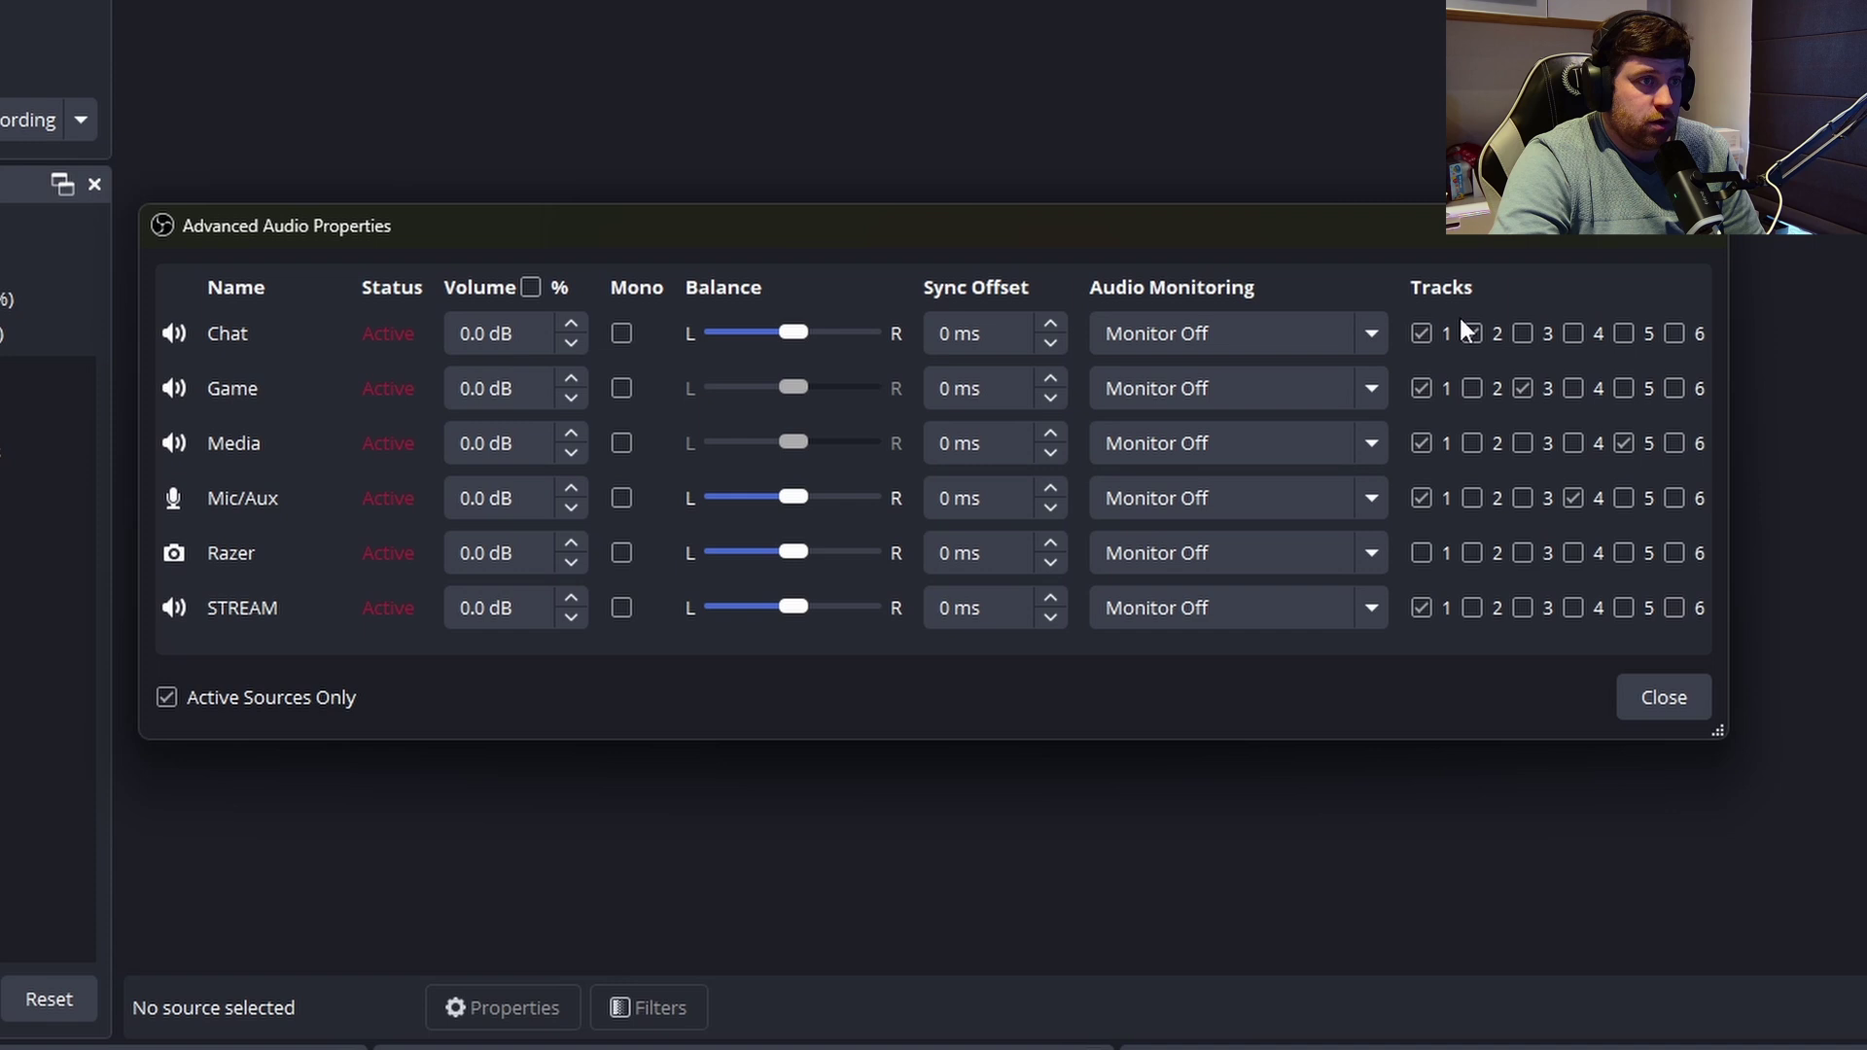
# - Add Game and Mic/Aux to track 2, keep STREAM on track 1 only, and close Advanced Audio Properties
pyautogui.click(1475, 385)
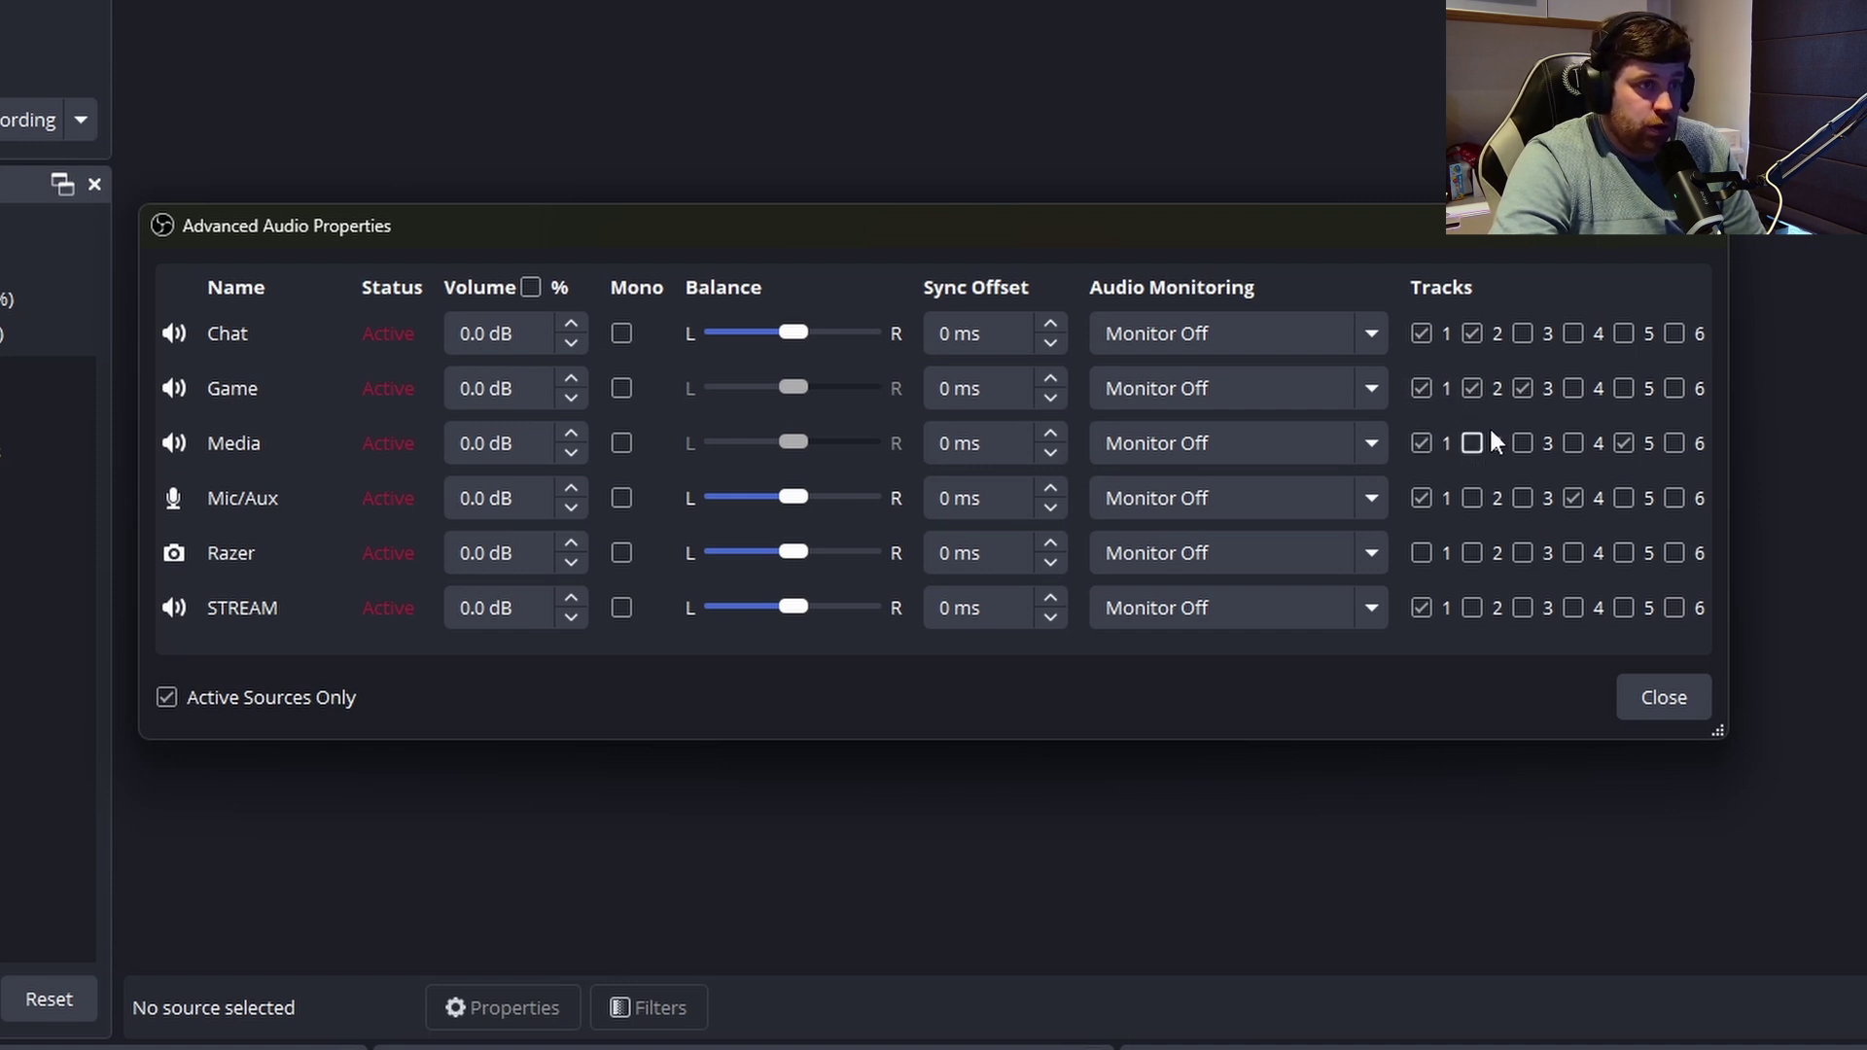
pyautogui.click(1470, 496)
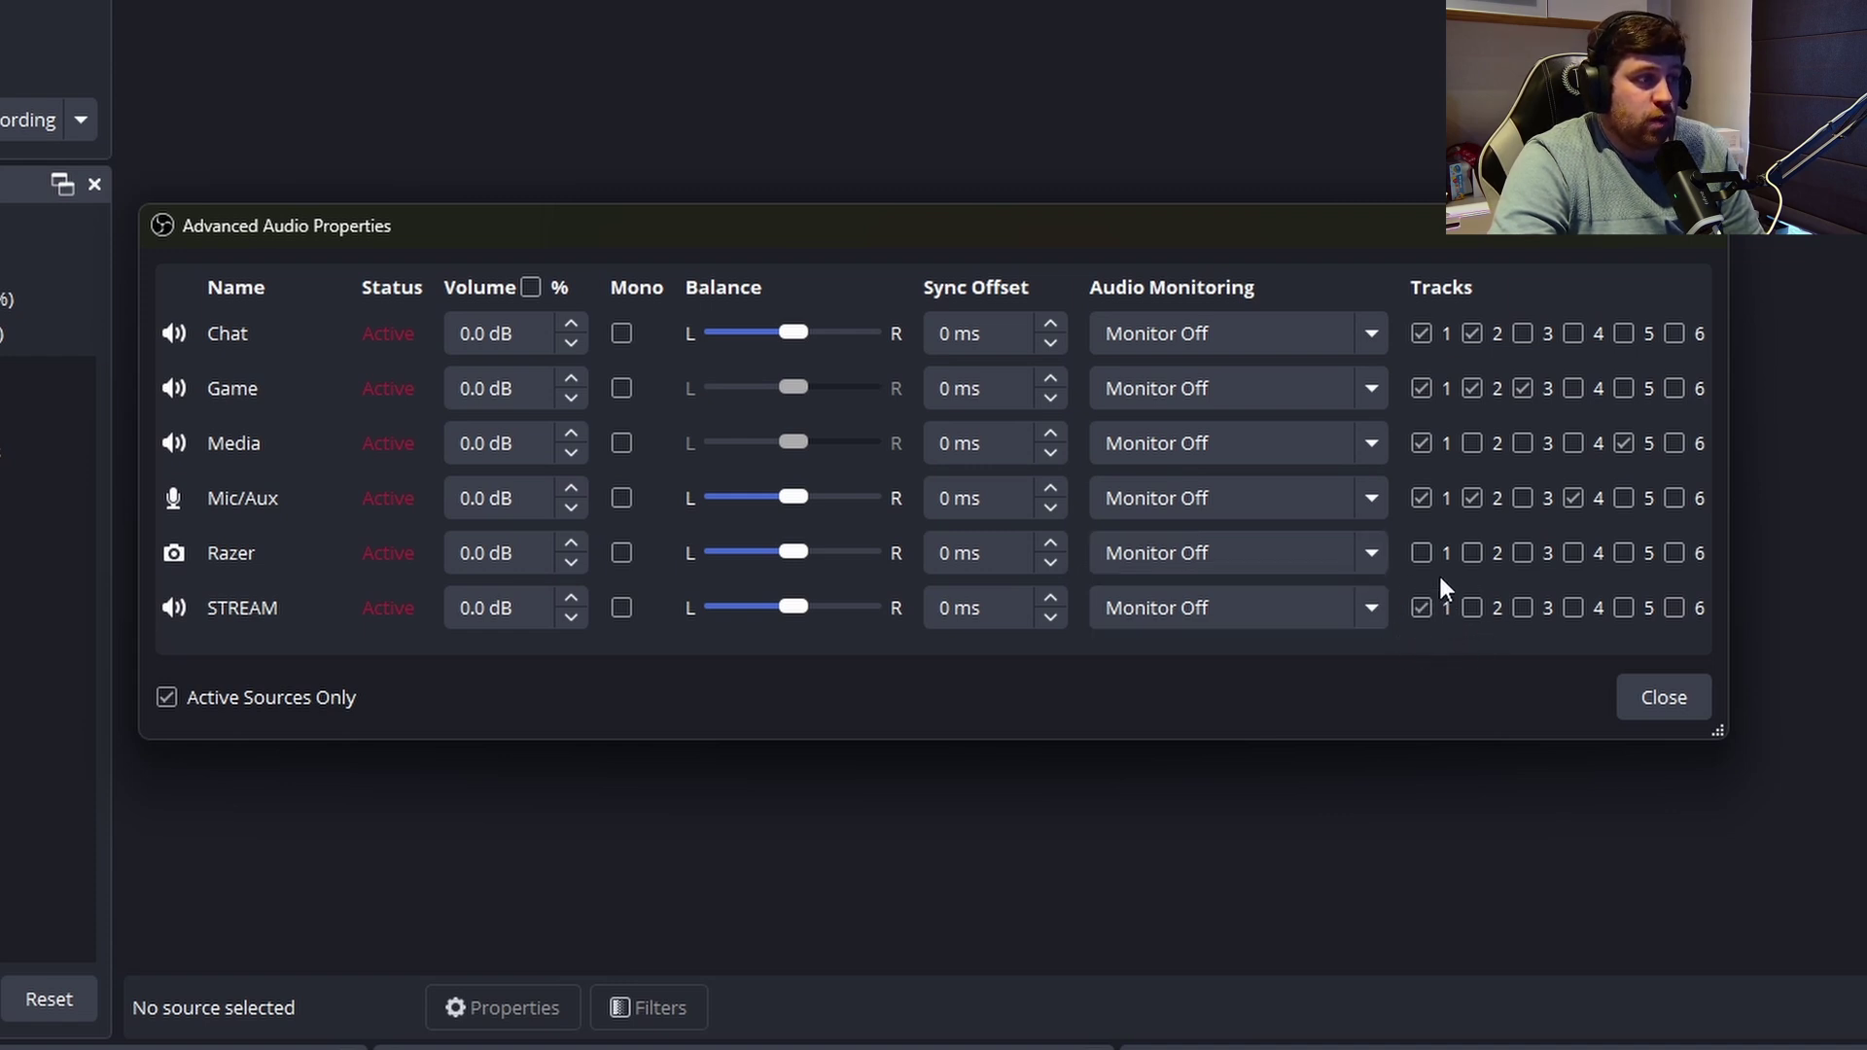
pyautogui.click(1420, 608)
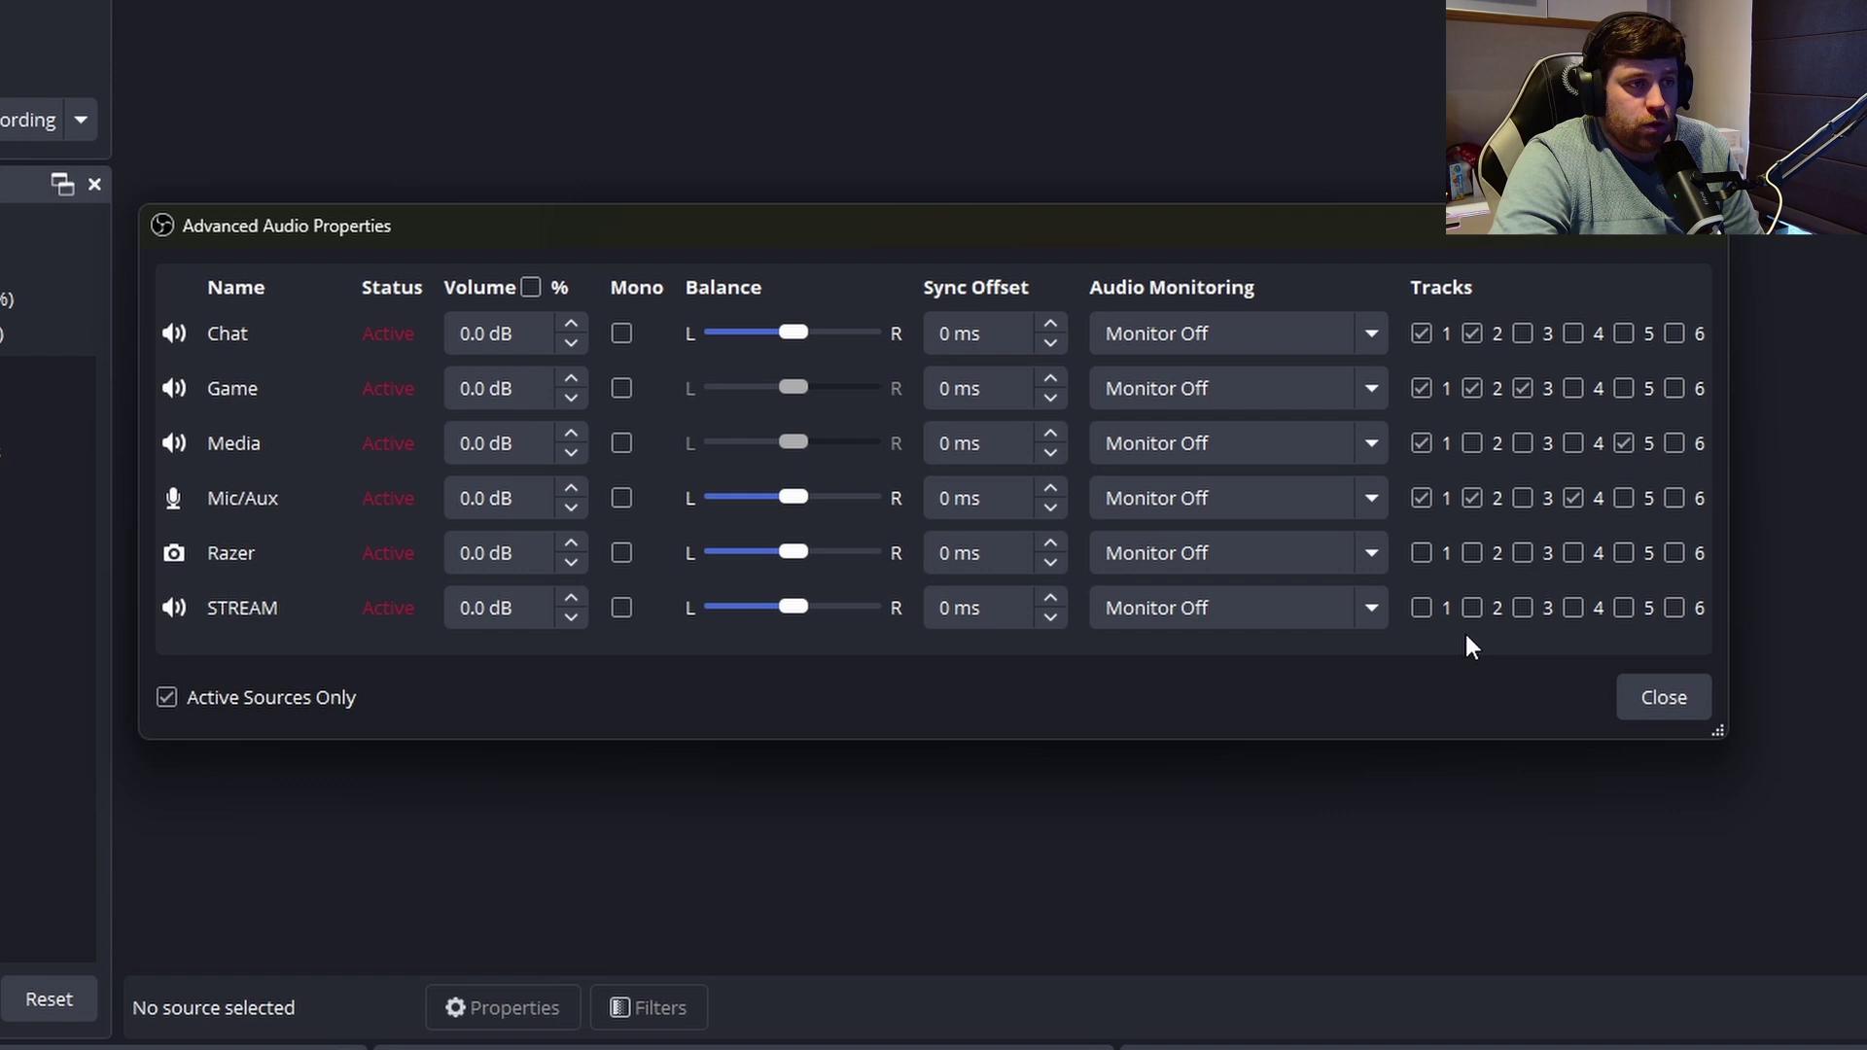
pyautogui.click(1471, 608)
pyautogui.click(1421, 608)
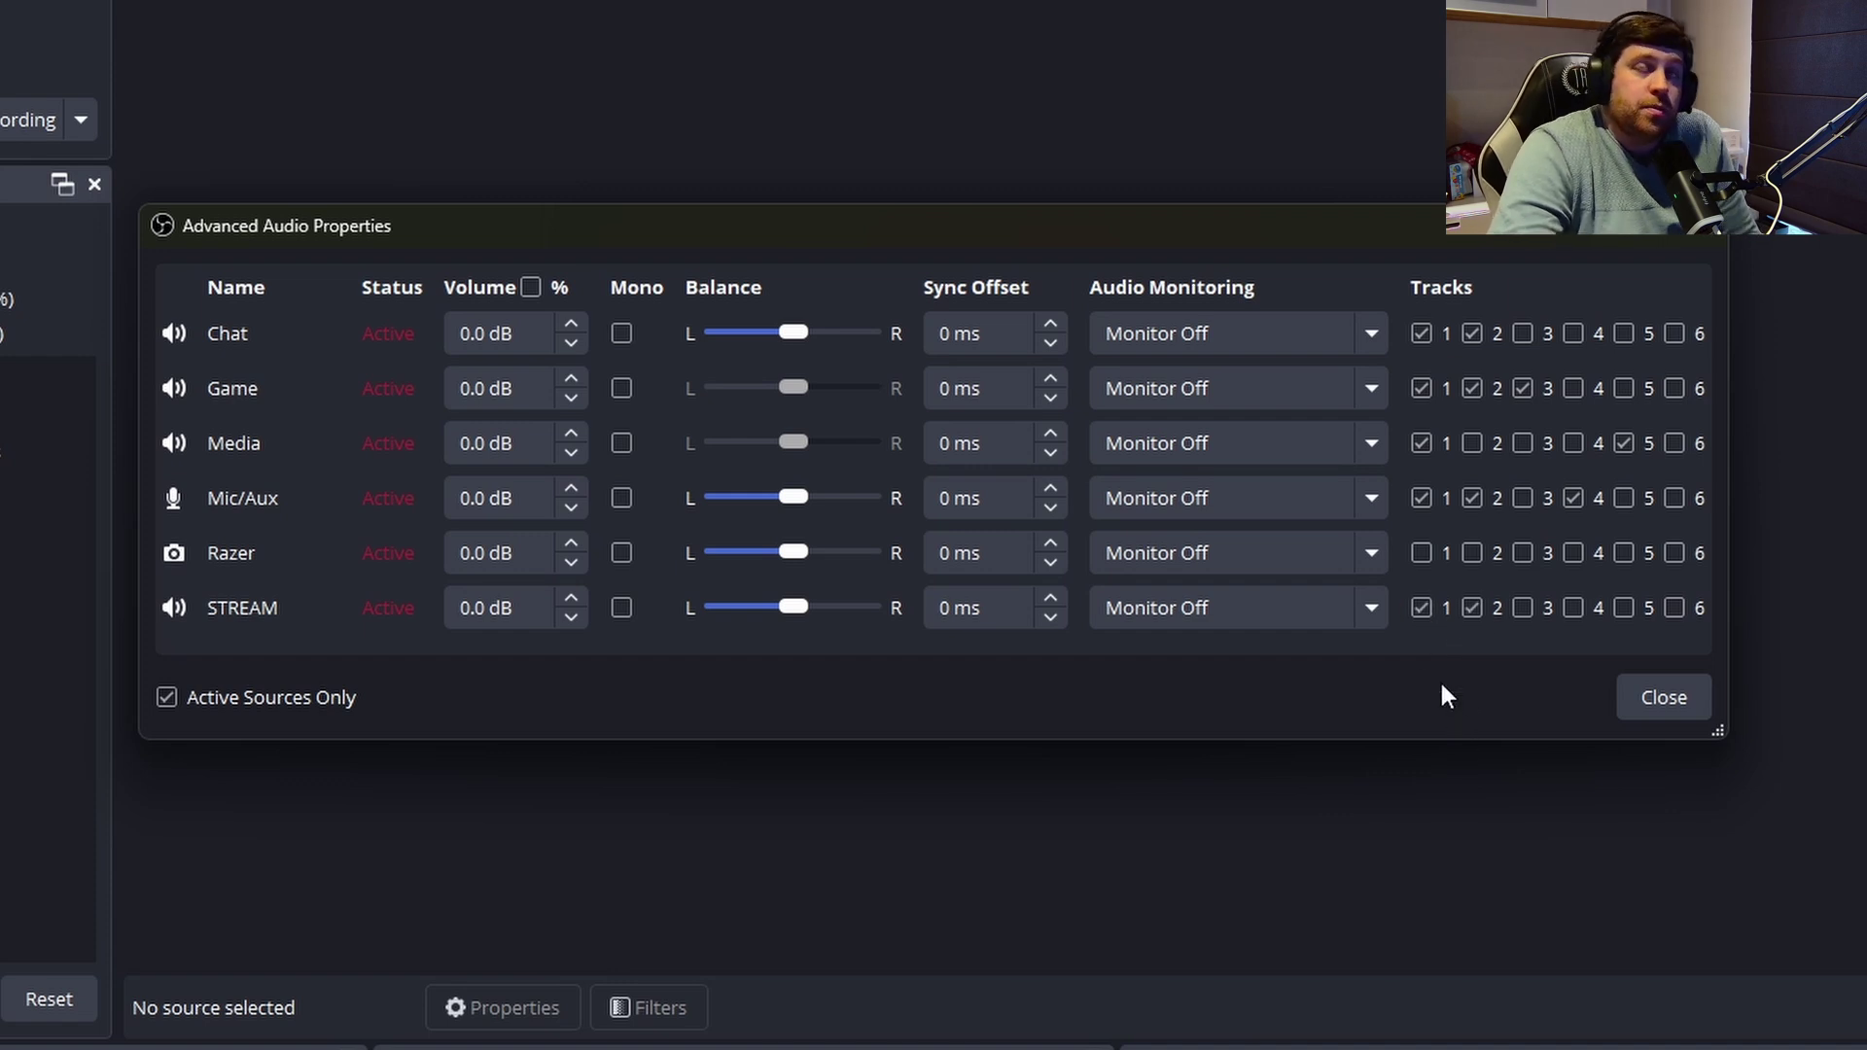
pyautogui.click(1471, 608)
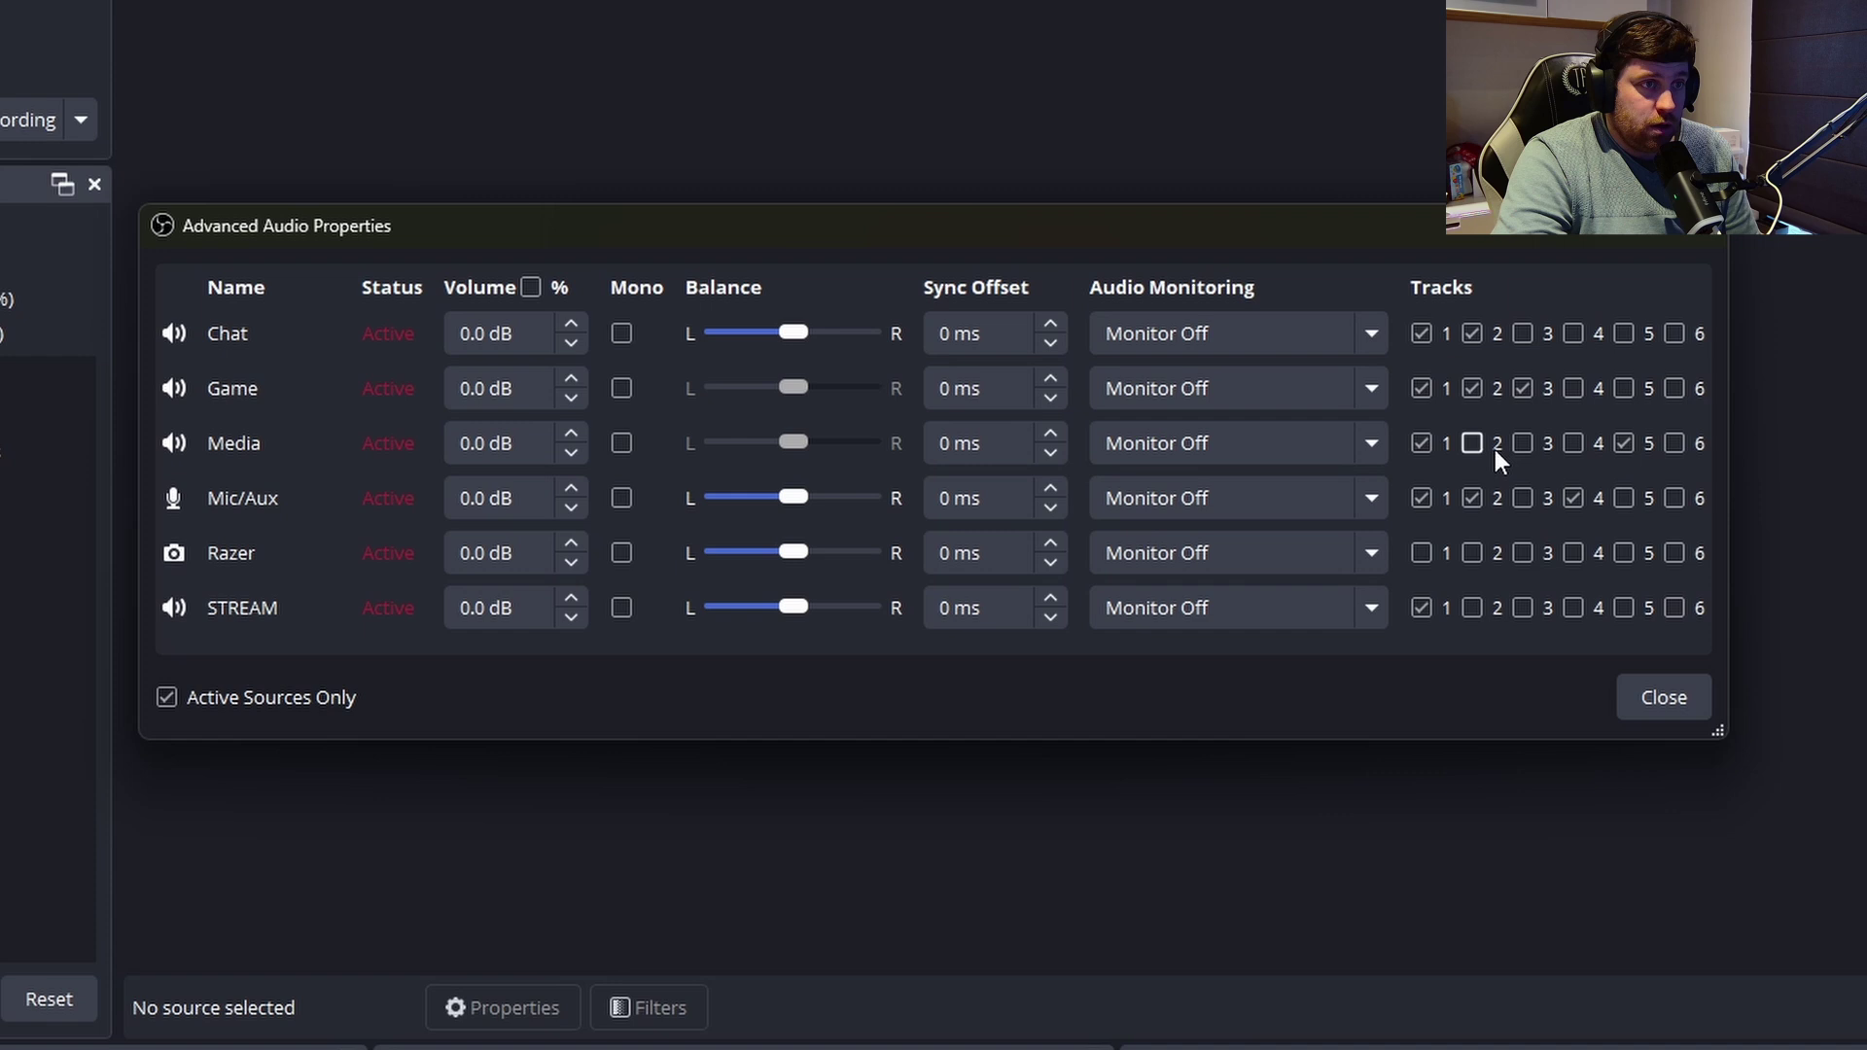
pyautogui.click(1664, 697)
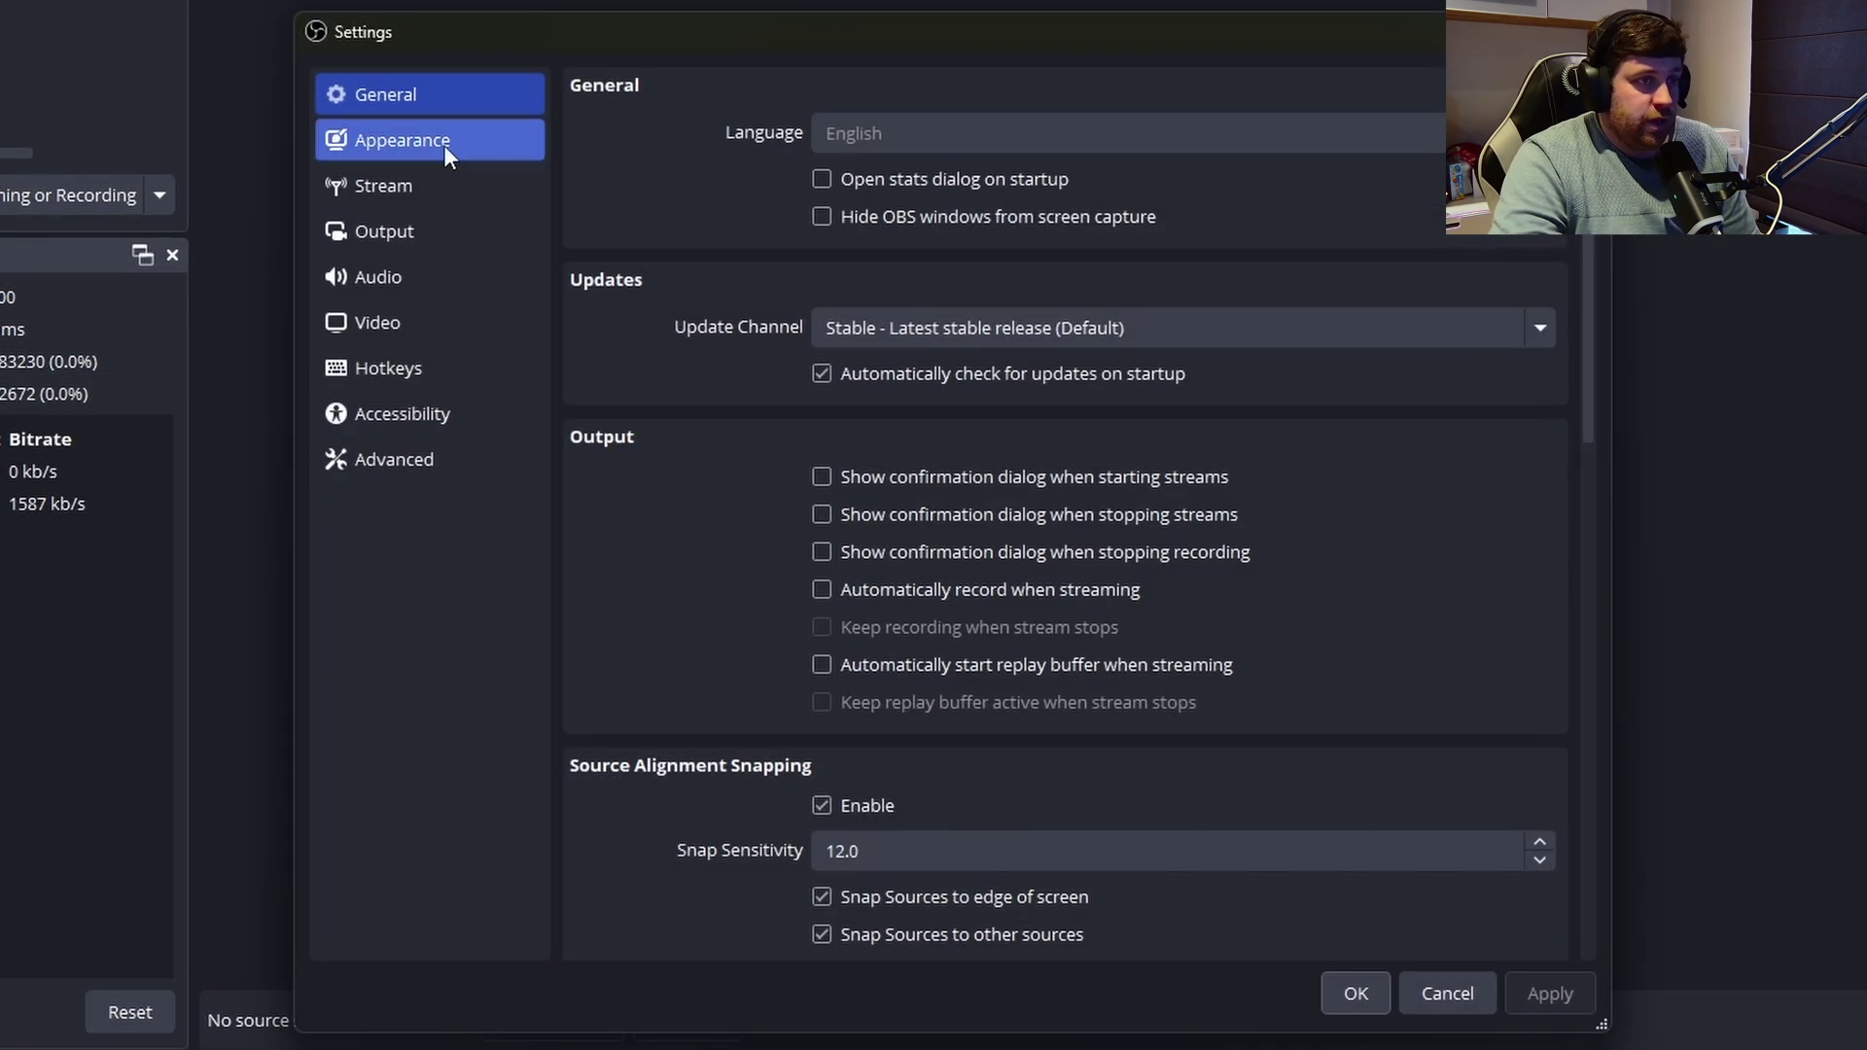
# - Check the Recording output settings have audio tracks 1–4 enabled, then click OK
pyautogui.click(407, 234)
pyautogui.click(692, 163)
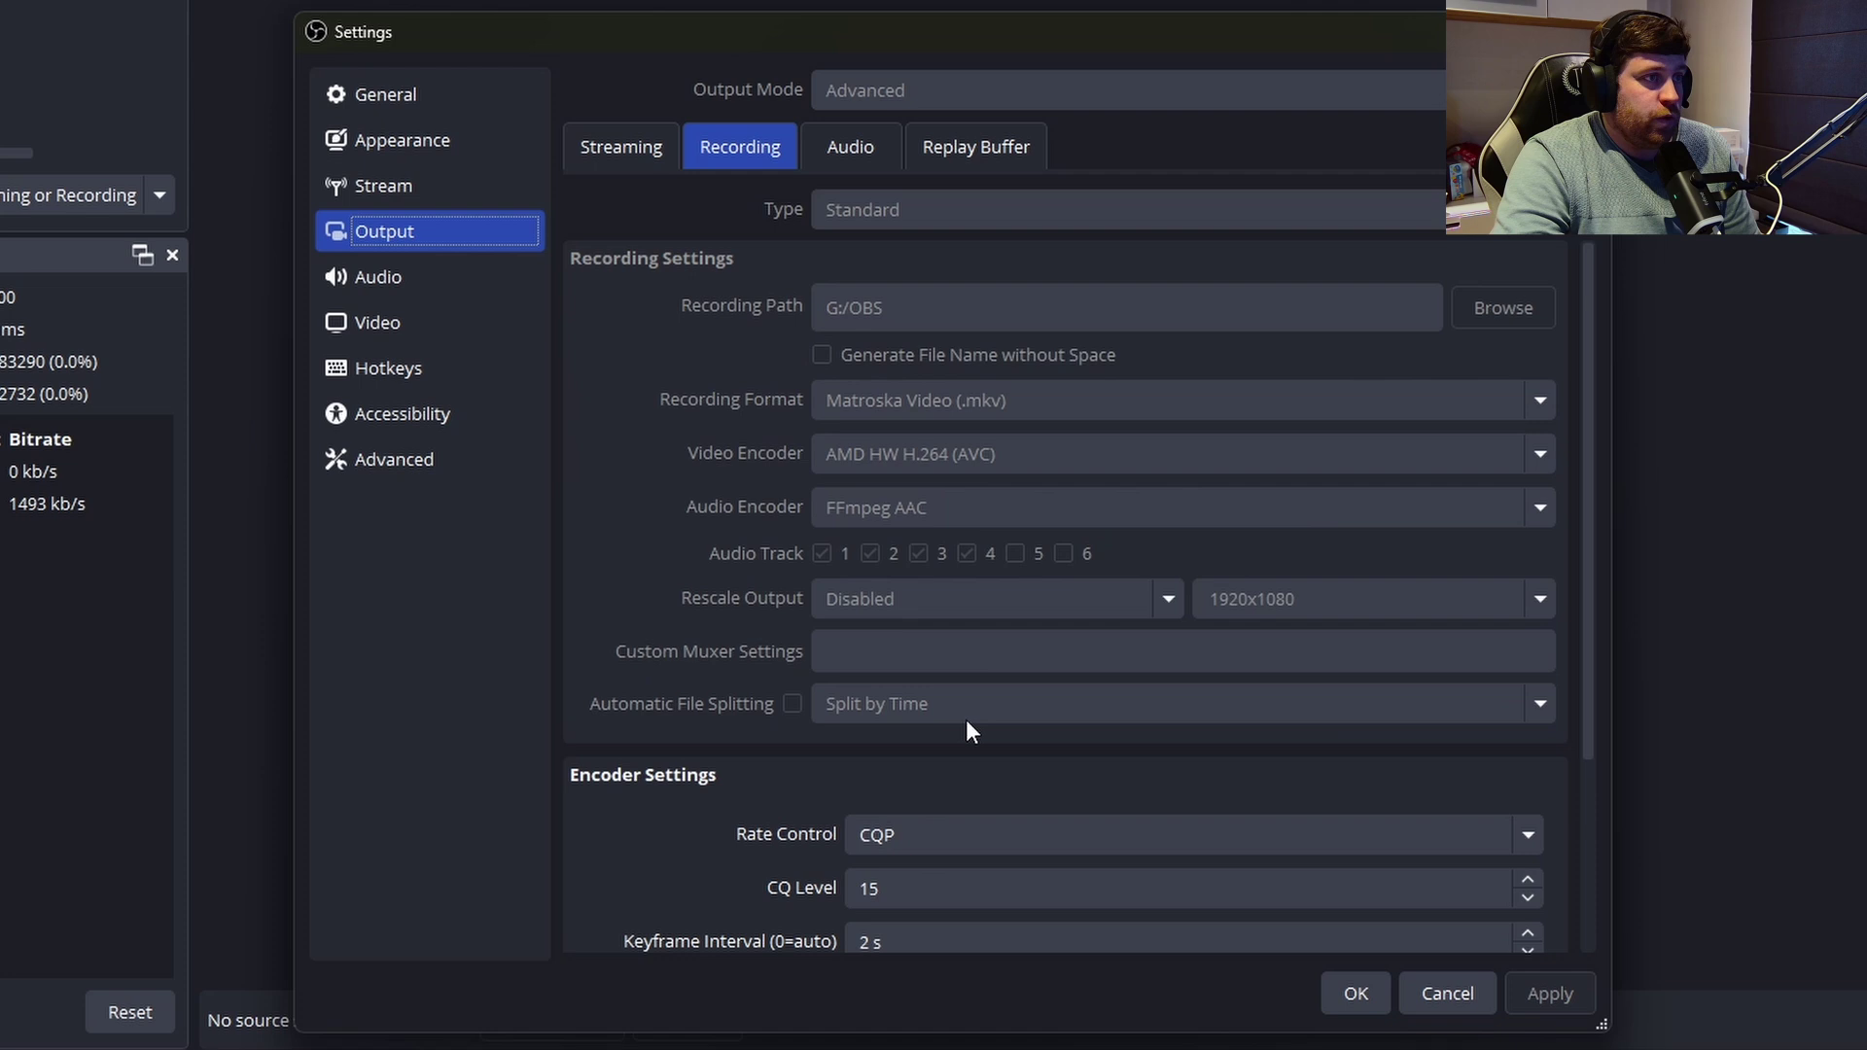
pyautogui.scroll(-3, 949, 642)
pyautogui.scroll(2, 929, 544)
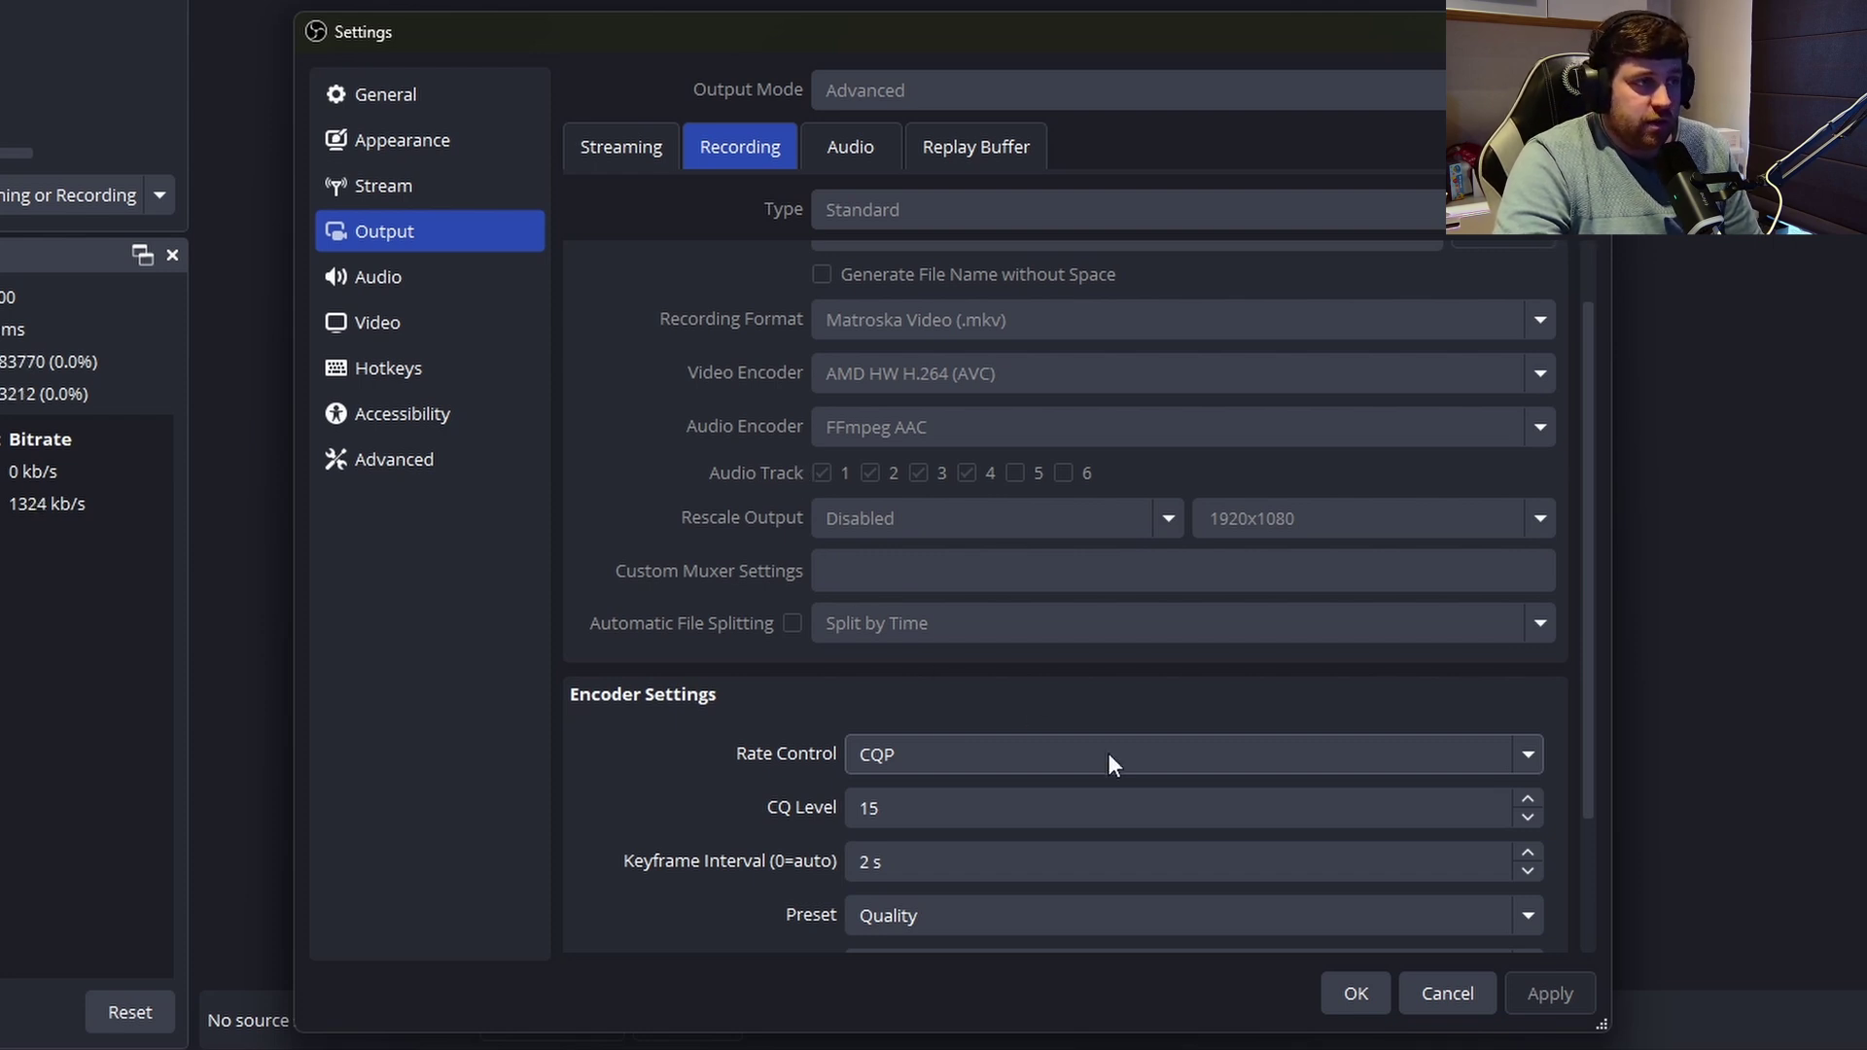
pyautogui.click(1348, 989)
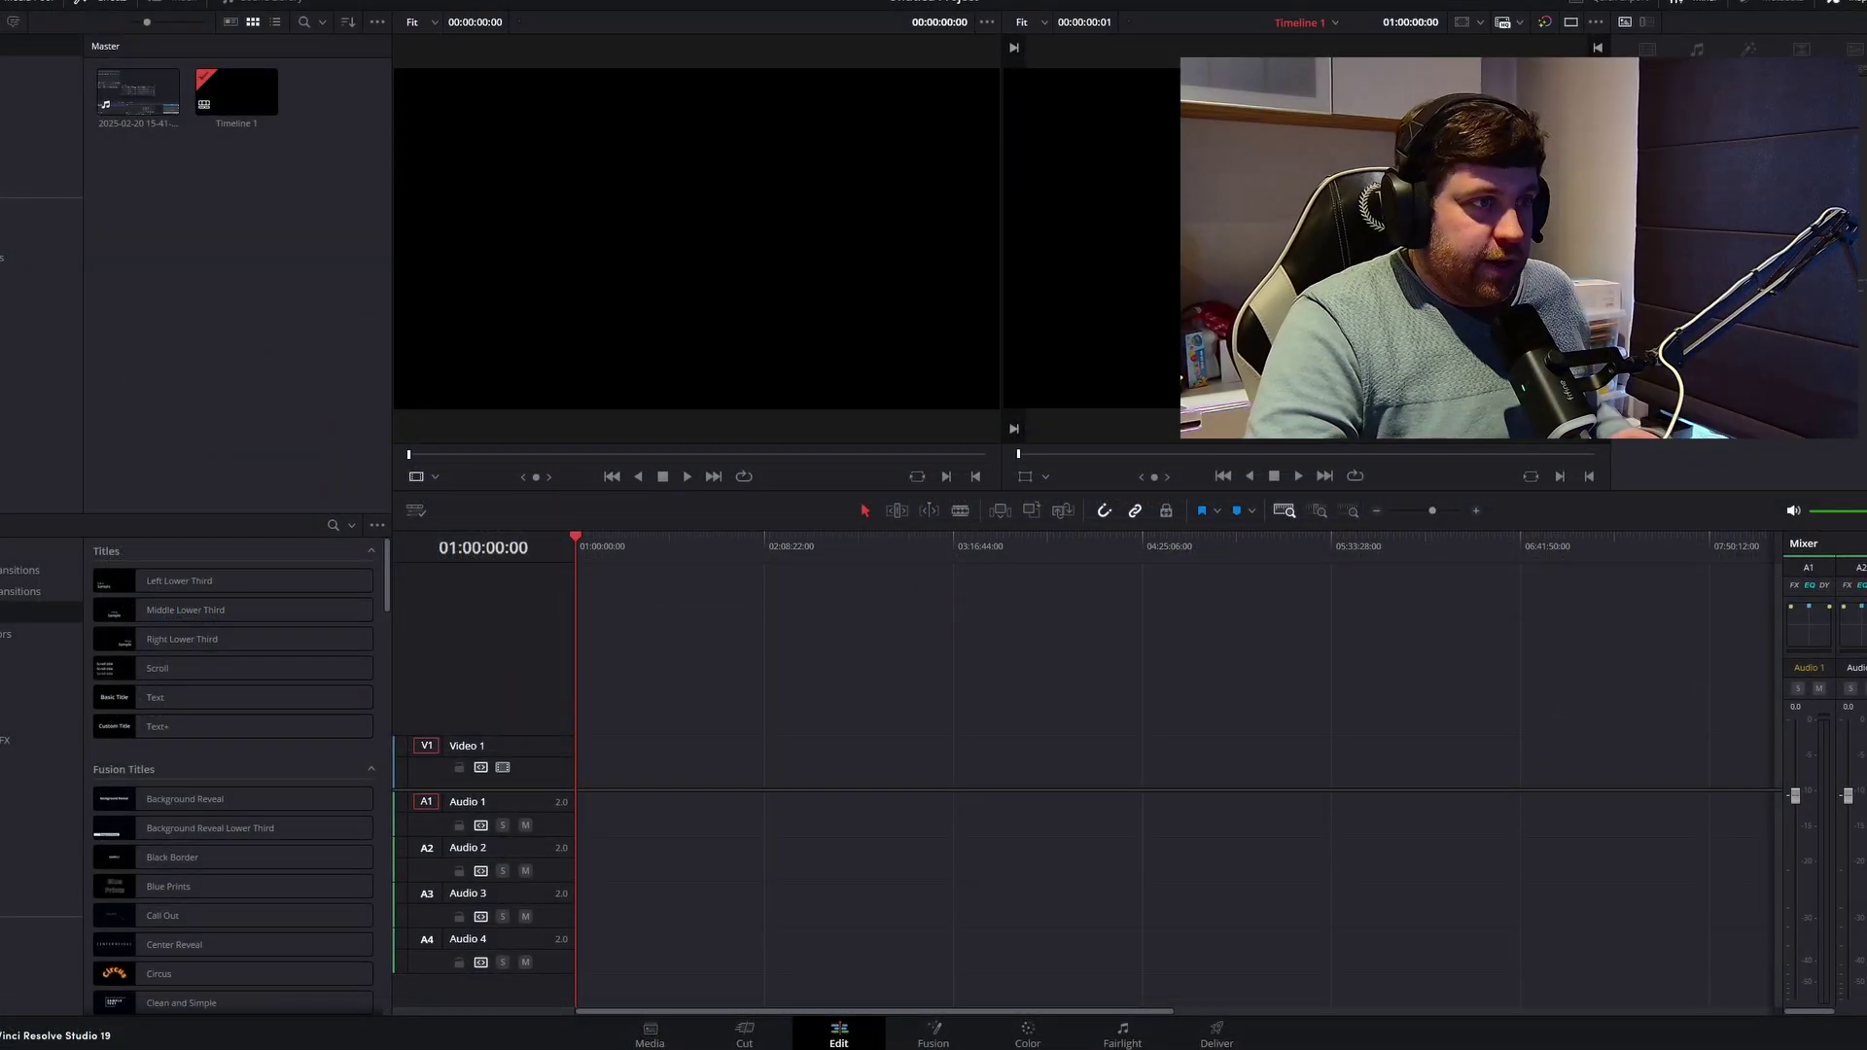
pyautogui.moveTo(148, 105); pyautogui.dragTo(612, 757)
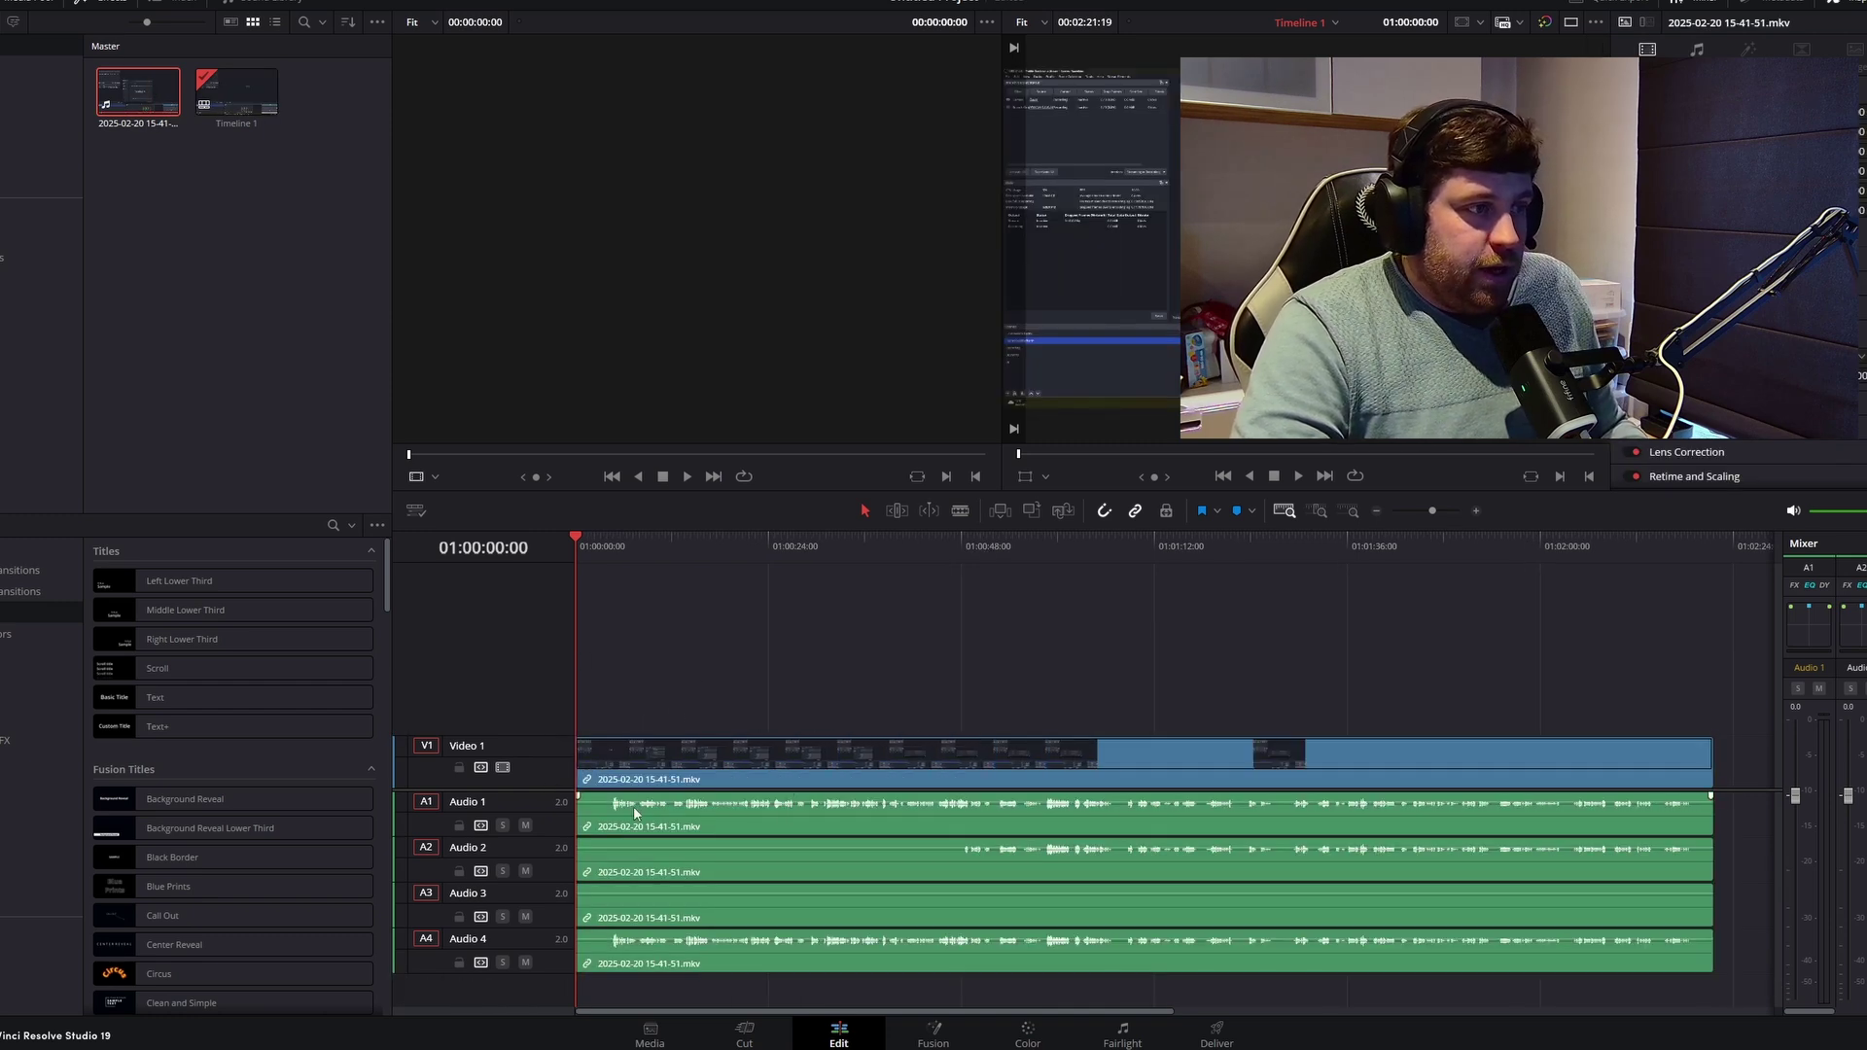